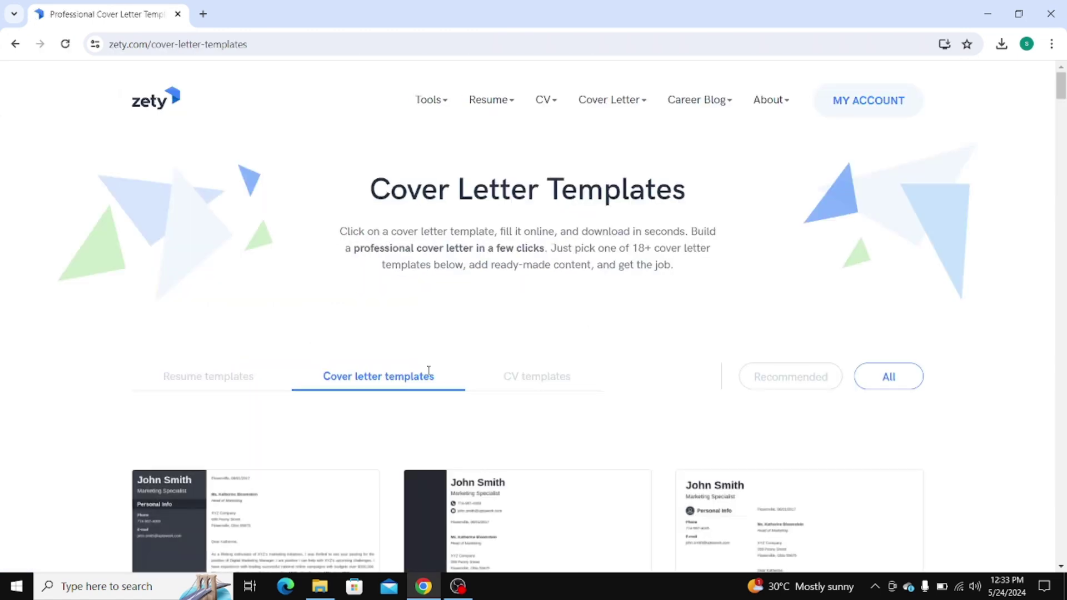
Browse the CV template designs and pick the two-column Enfold template
left_click(528, 376)
scroll(528, 375, "down", 4)
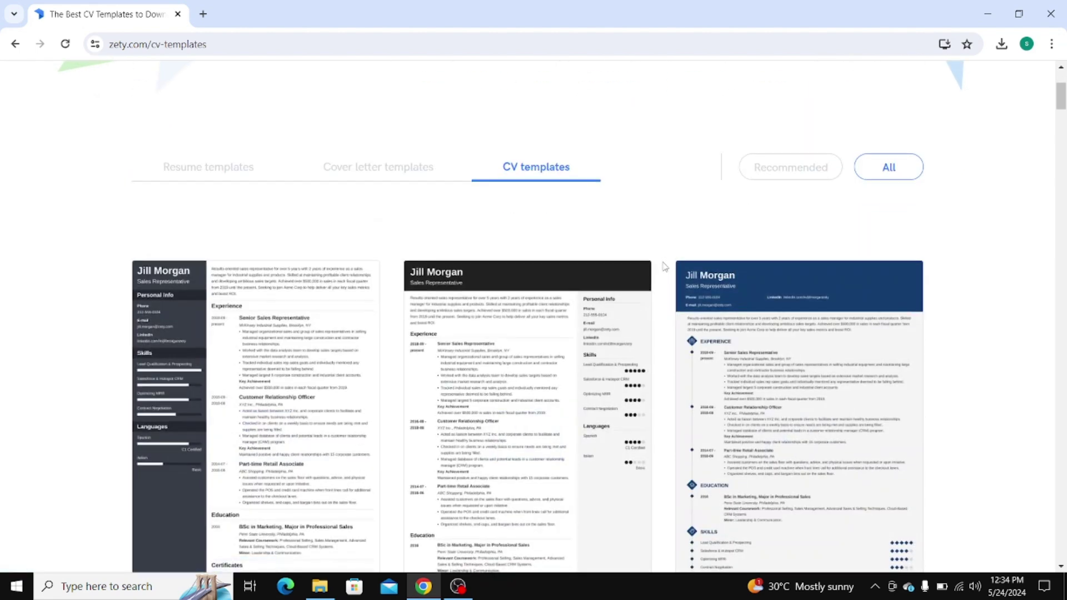
scroll(664, 267, "down", 1)
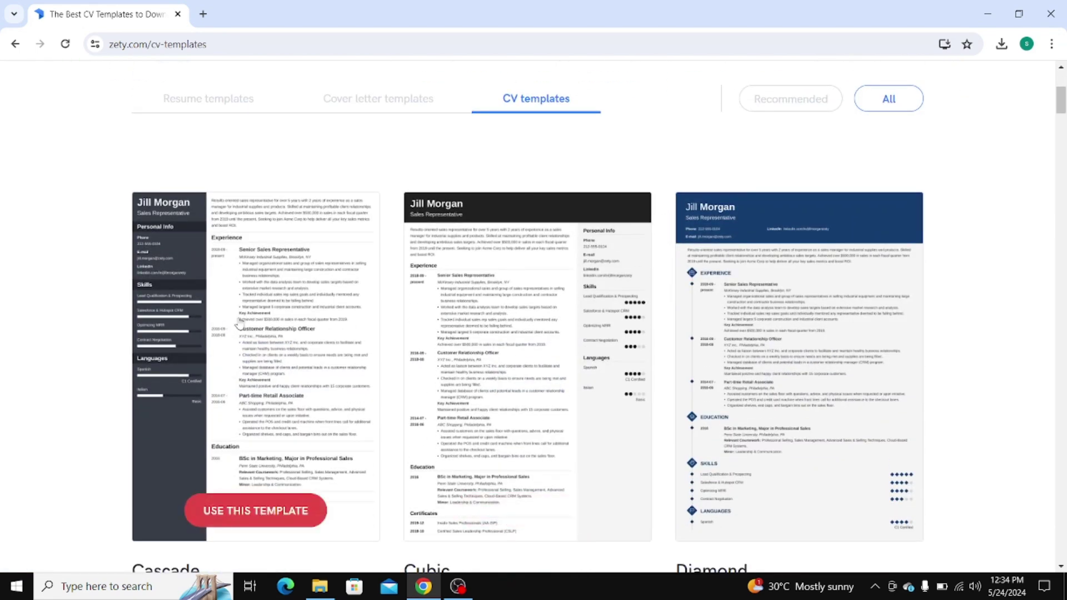
mouse_move(732, 375)
scroll(733, 376, "down", 3)
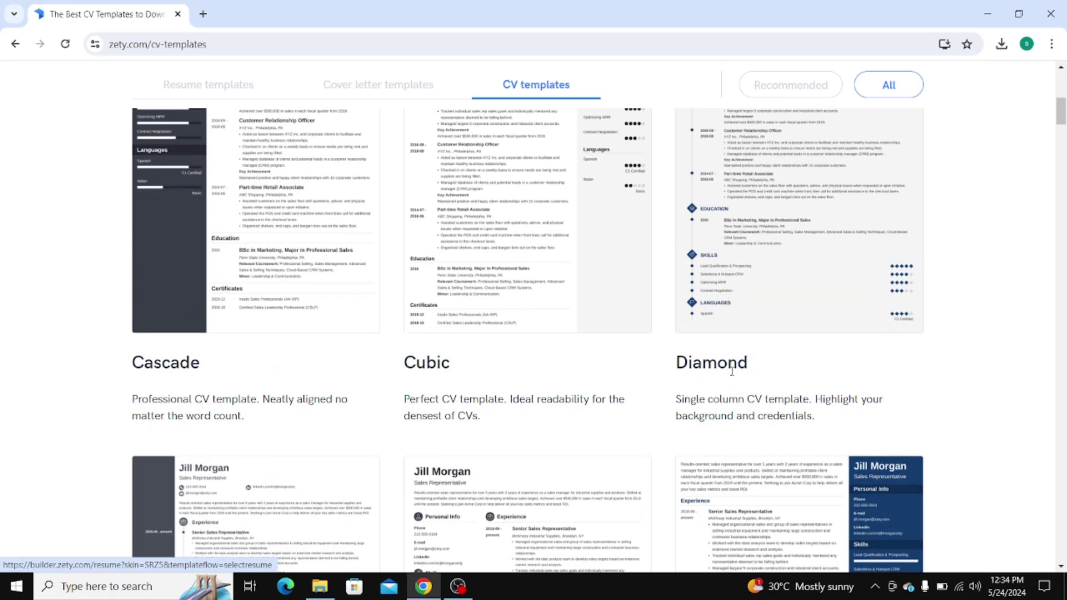
scroll(733, 376, "up", 4)
scroll(732, 376, "down", 10)
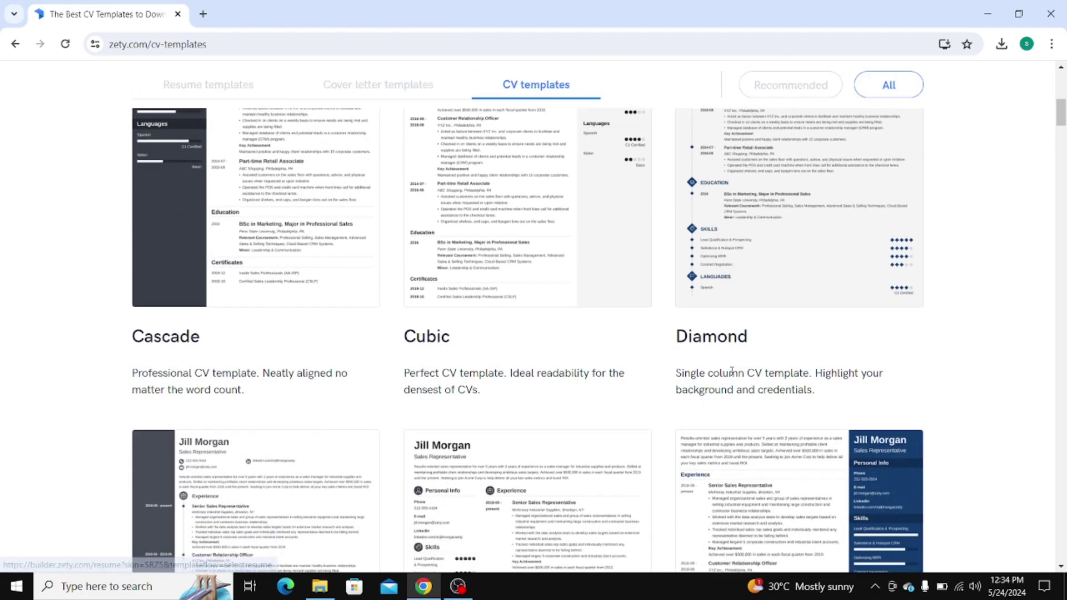
scroll(733, 375, "down", 8)
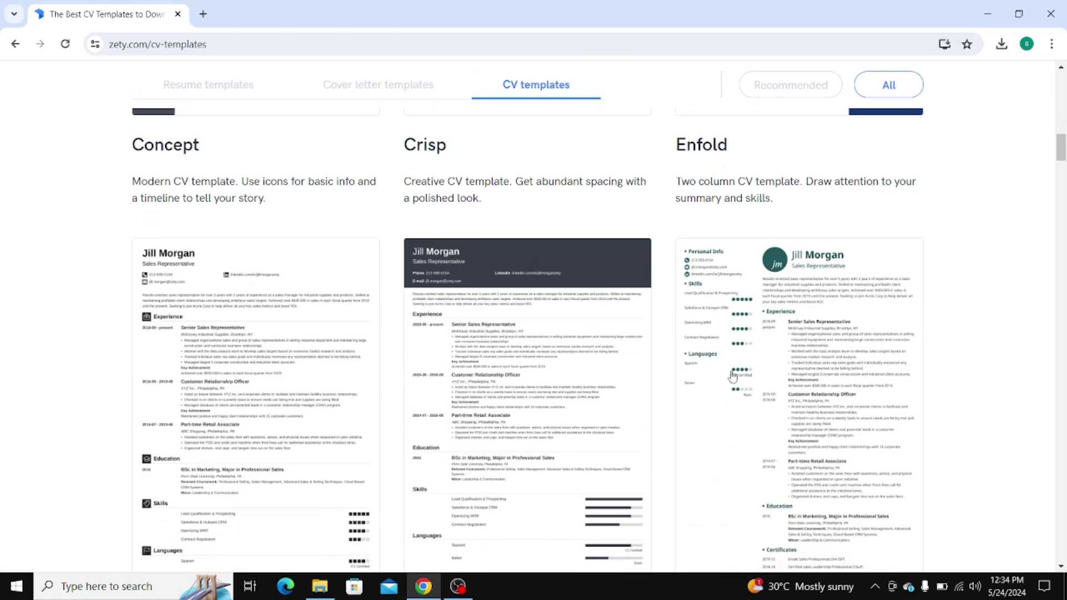
scroll(732, 376, "up", 8)
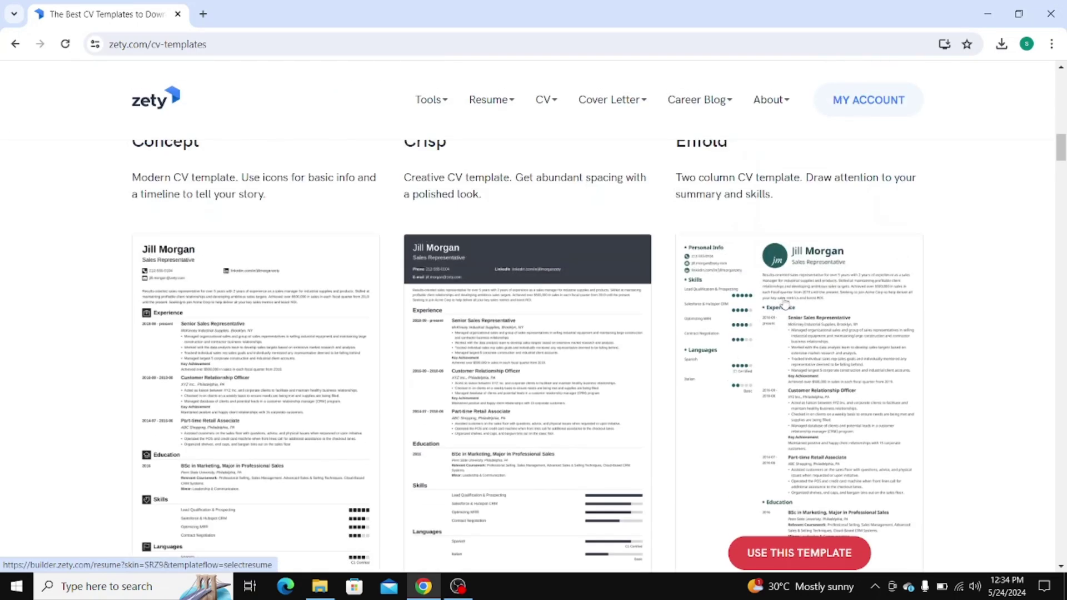
left_click(783, 302)
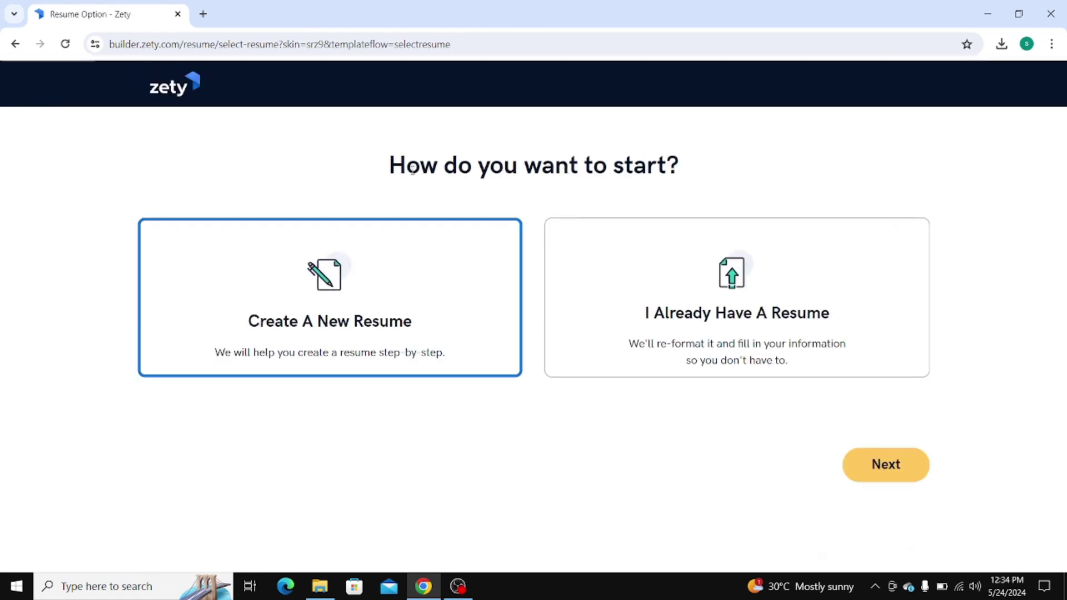
Choose Create A New Resume to open the Heading contact form
left_click(376, 297)
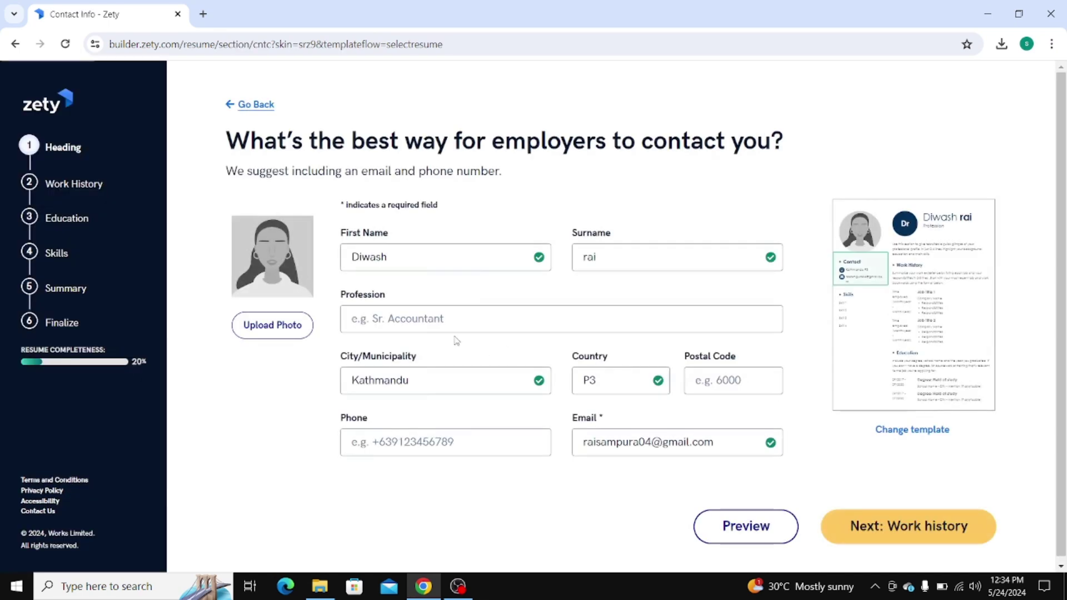
Upload the first .jfif portrait from the Downloads folder as the resume photo
left_click(283, 324)
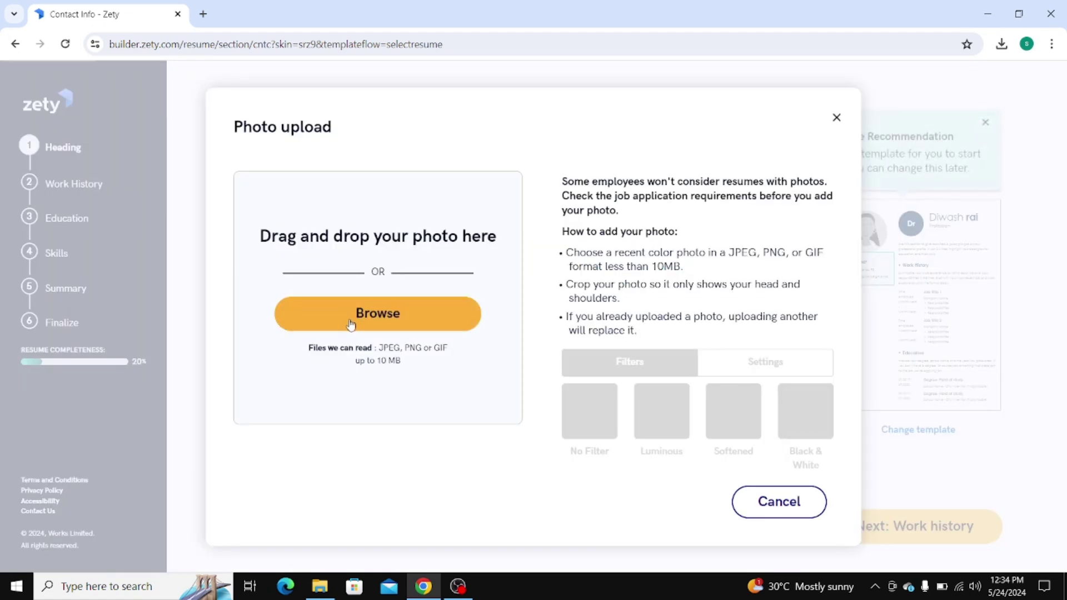
left_click(405, 313)
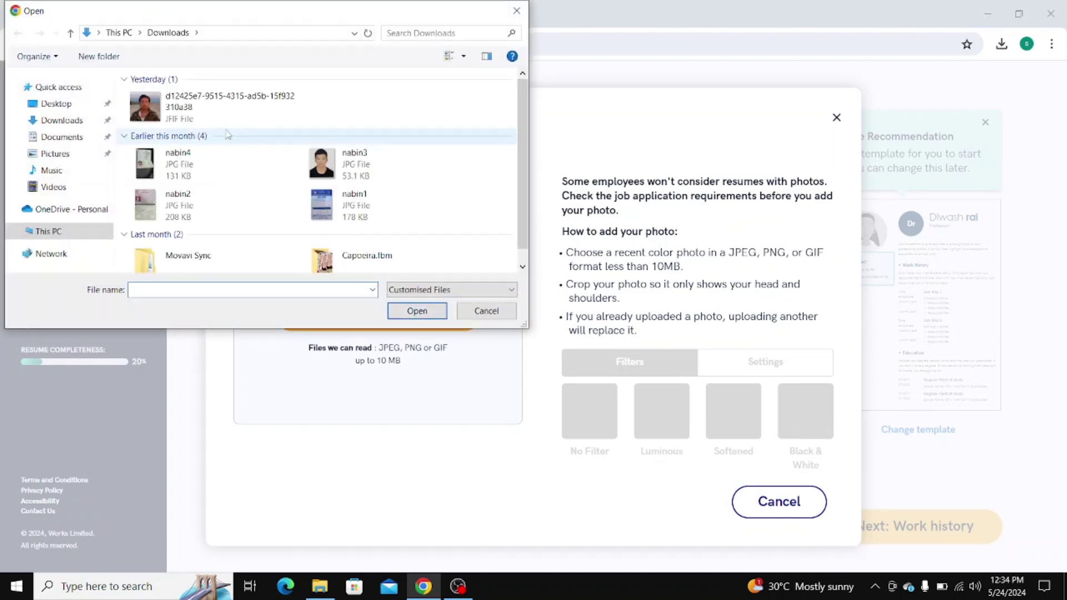
left_click(152, 101)
left_click(425, 310)
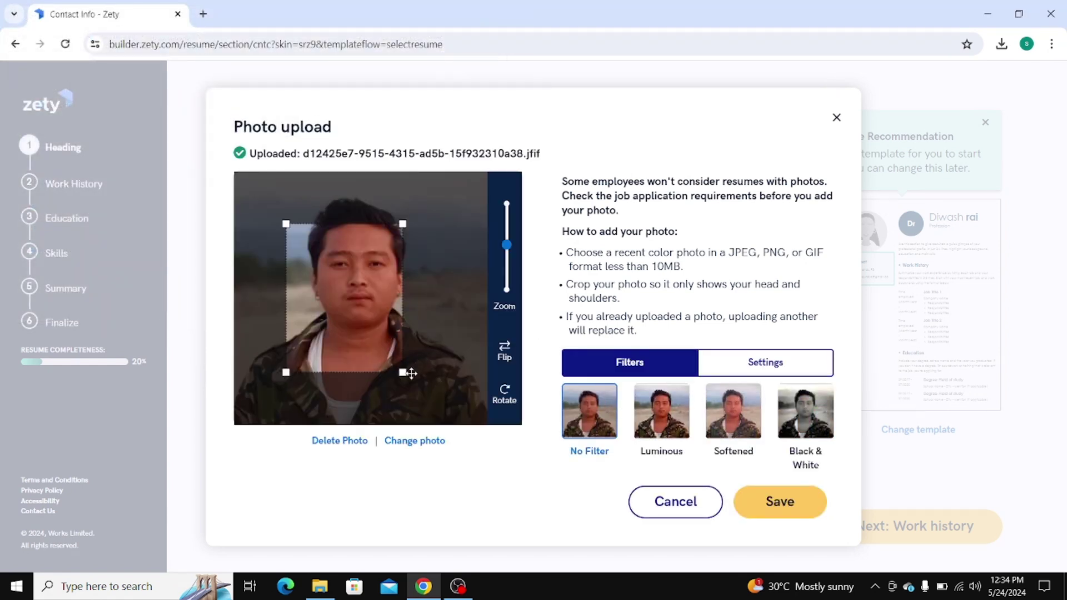
Resize and recentre the crop frame on the face, then save the cropped photo
left_click_drag(404, 372, 437, 415)
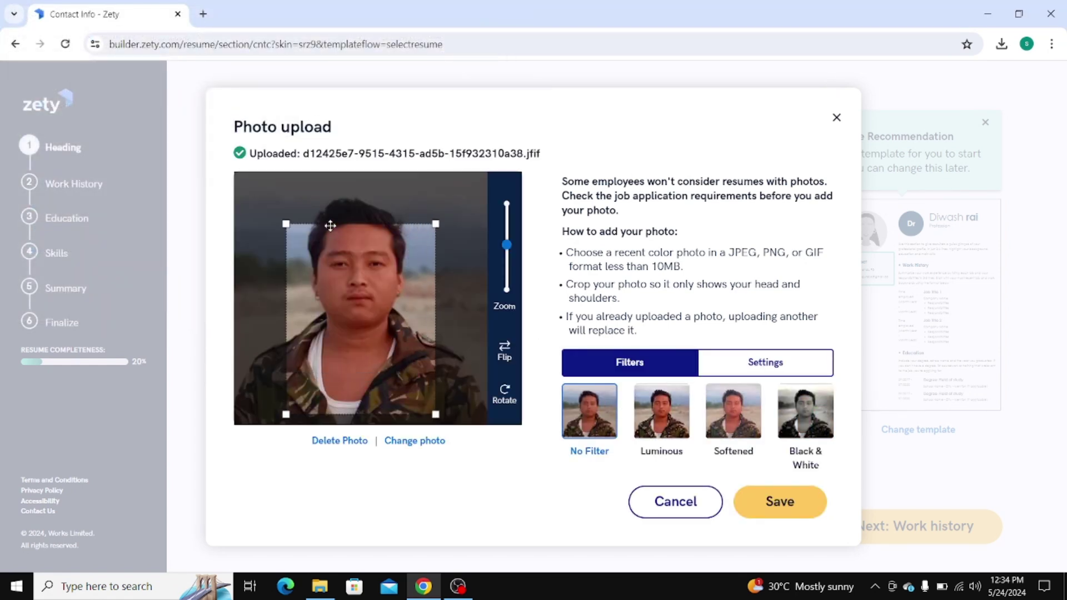
left_click_drag(285, 223, 233, 170)
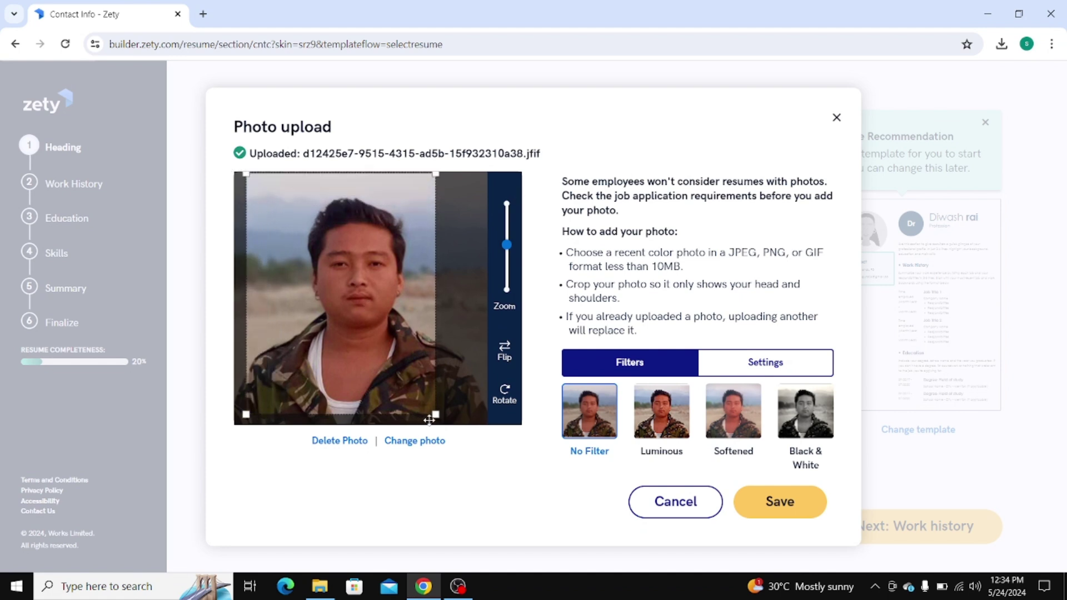
left_click_drag(434, 412, 469, 443)
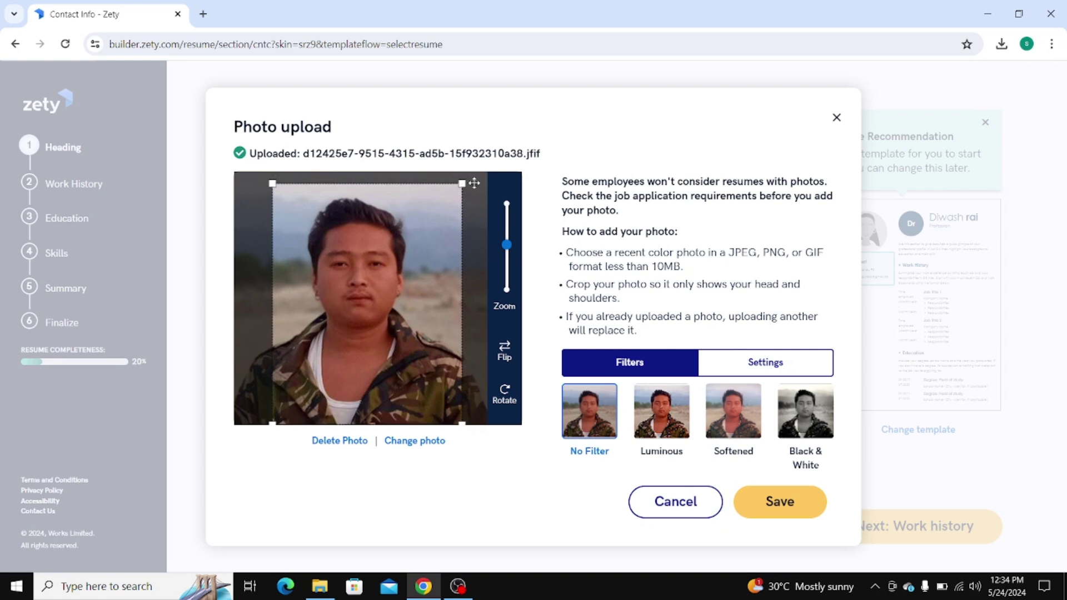
left_click_drag(462, 183, 469, 177)
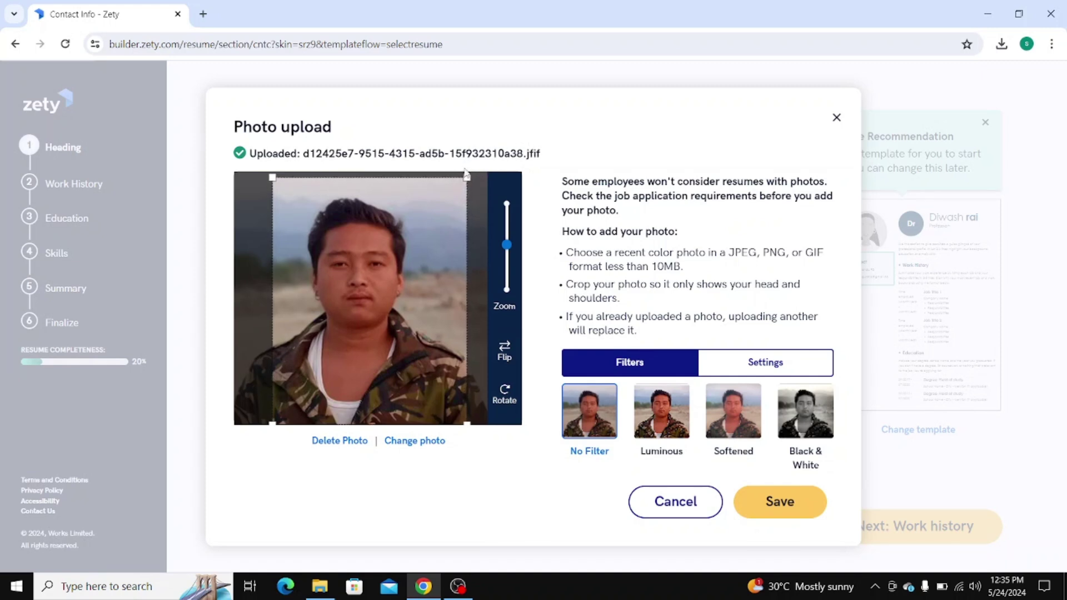
left_click_drag(469, 175, 471, 173)
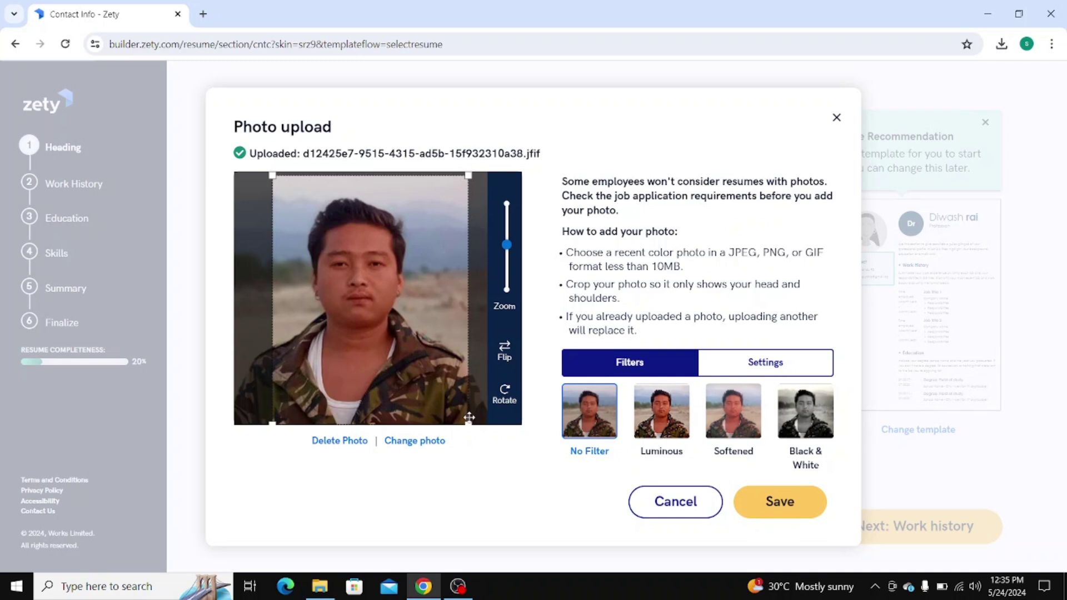
left_click_drag(466, 423, 474, 462)
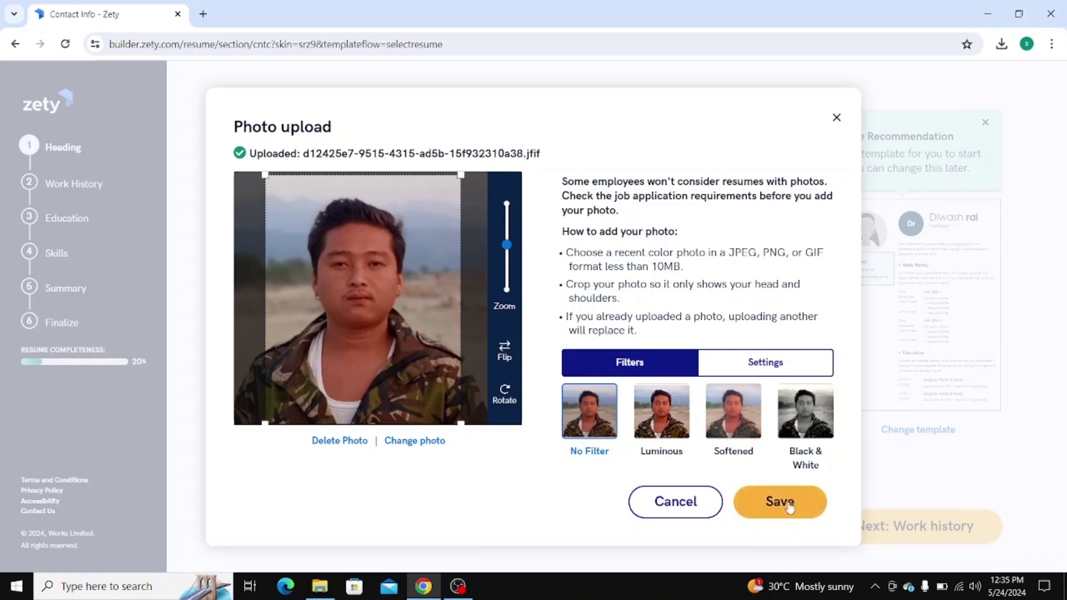
left_click(789, 507)
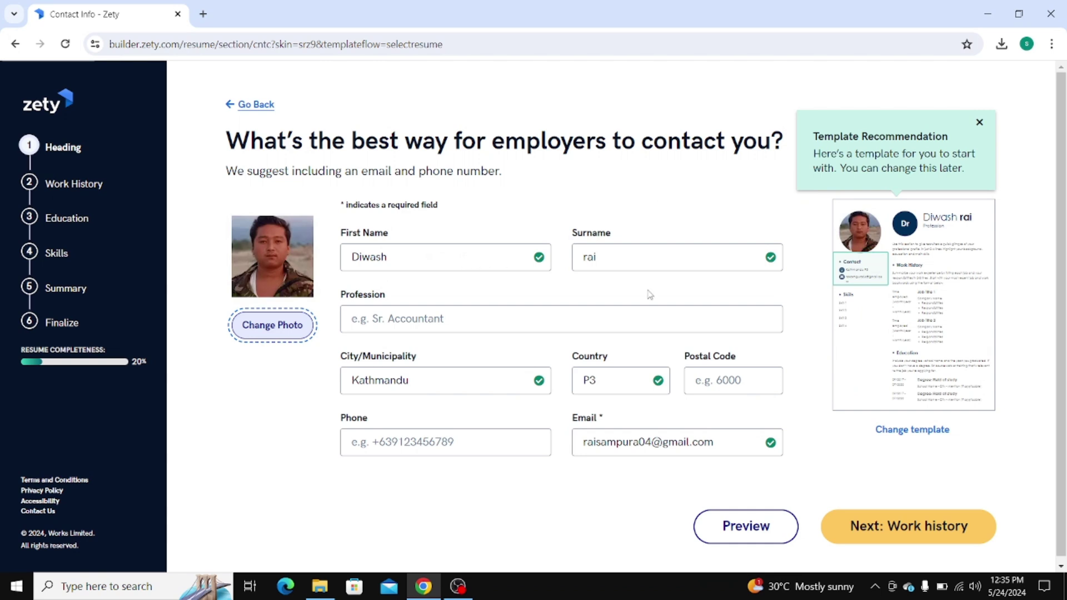
Enter the profession, correct the country to Nepal, and start the phone number
left_click(455, 319)
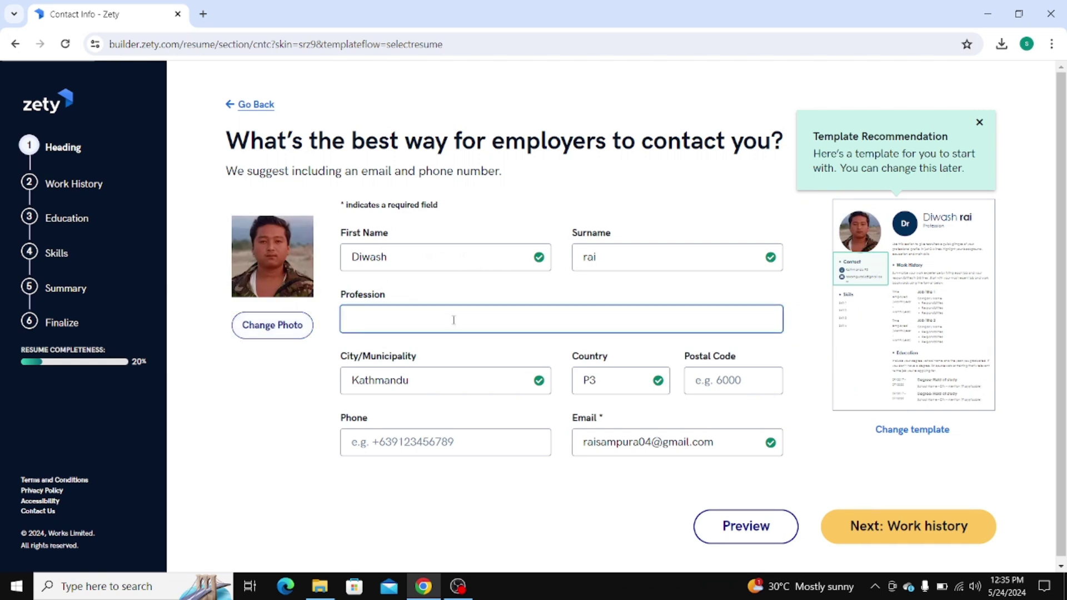
type("aggricukture")
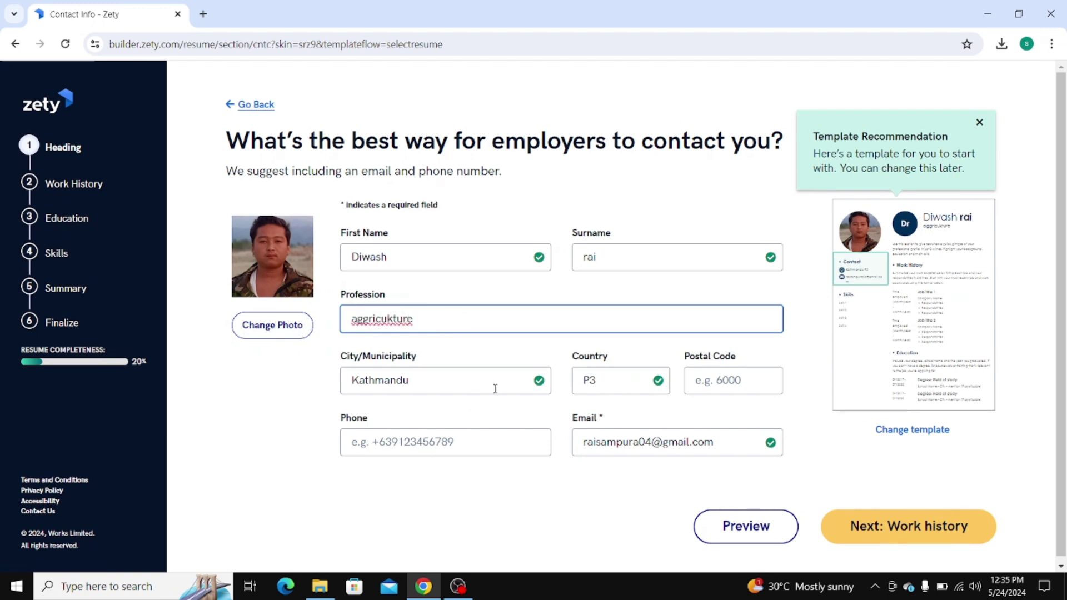
left_click(627, 383)
key("BackSpace")
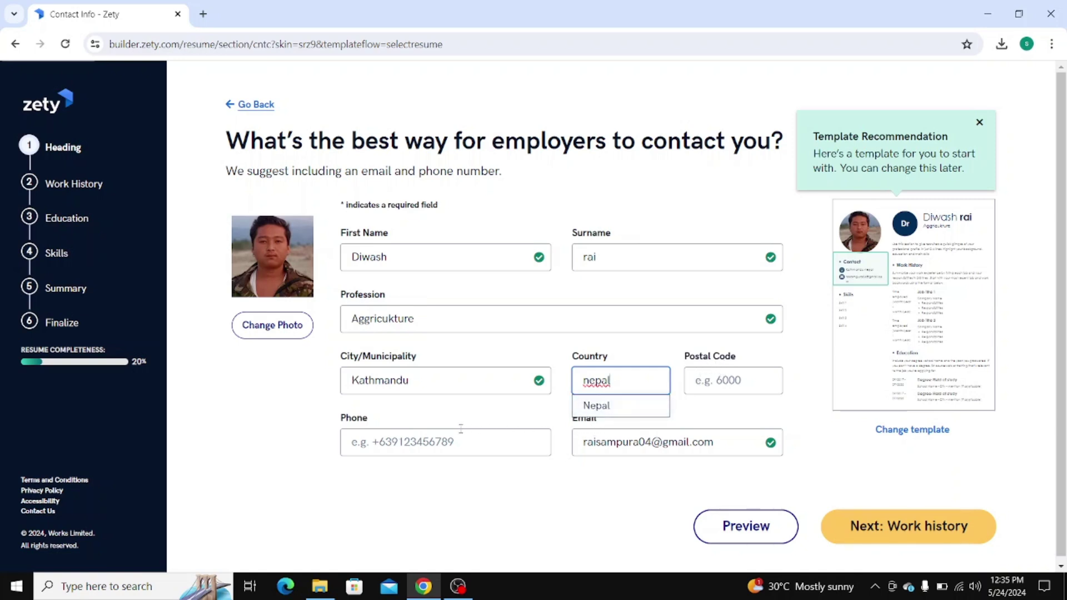
left_click(385, 445)
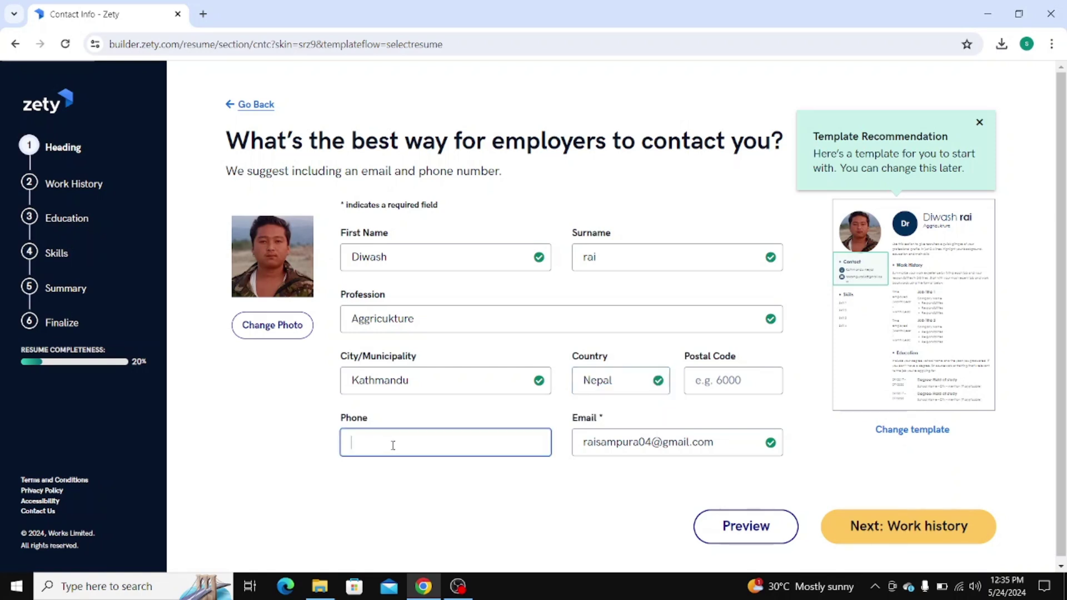
scroll(792, 476, "down", 1)
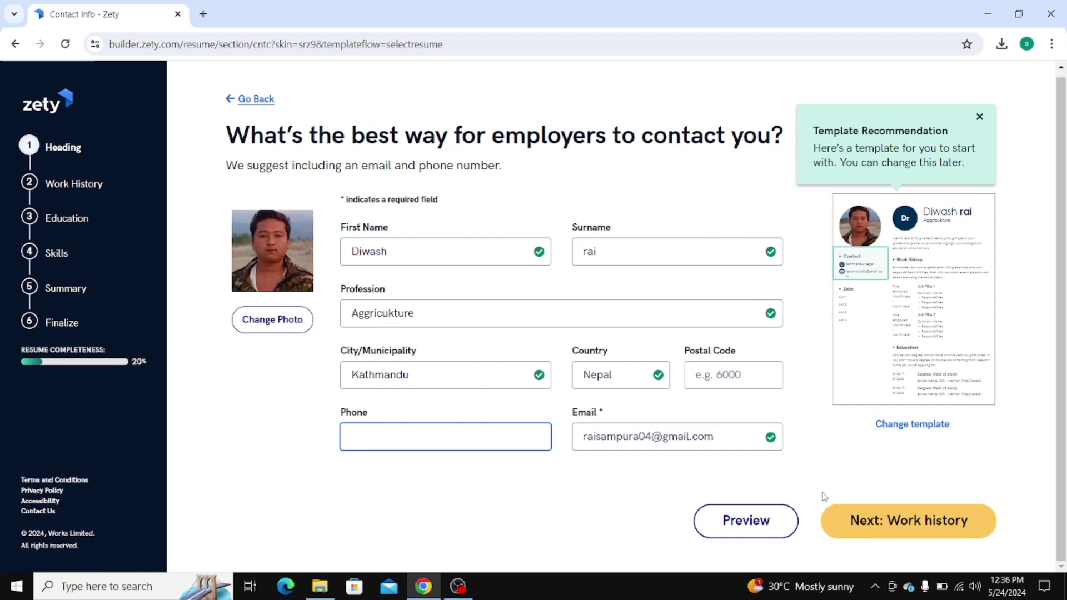
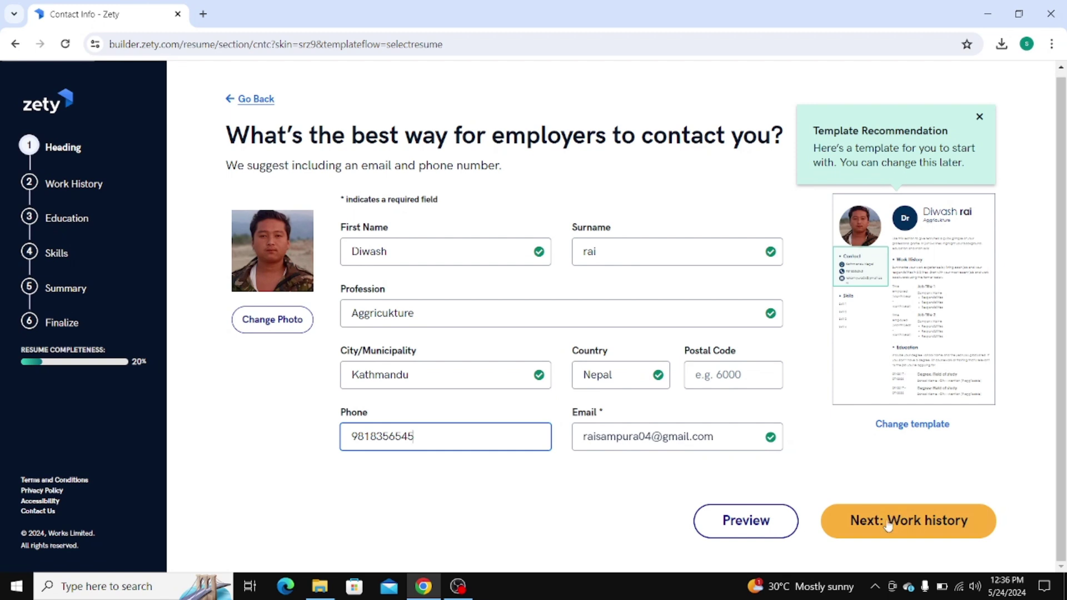
Fix the e-mail address so it is complete and continue to Work History
left_click(637, 439)
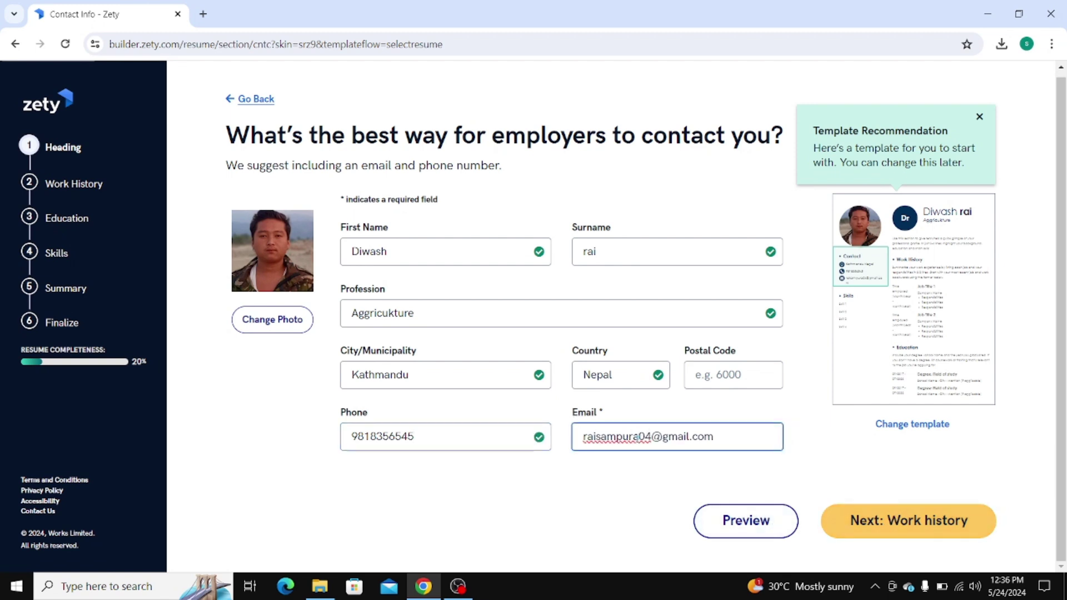
key("BackSpace")
key("BackSpace")
key("BackSpace")
key("BackSpace")
key("BackSpace")
key("BackSpace")
key("BackSpace")
key("BackSpace")
key("BackSpace")
key("BackSpace")
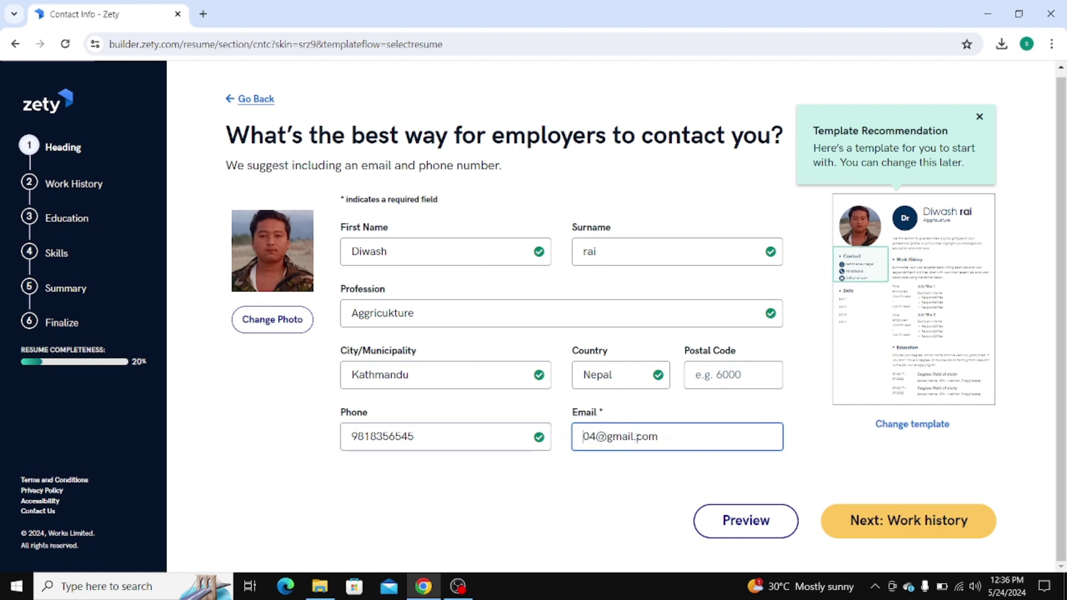
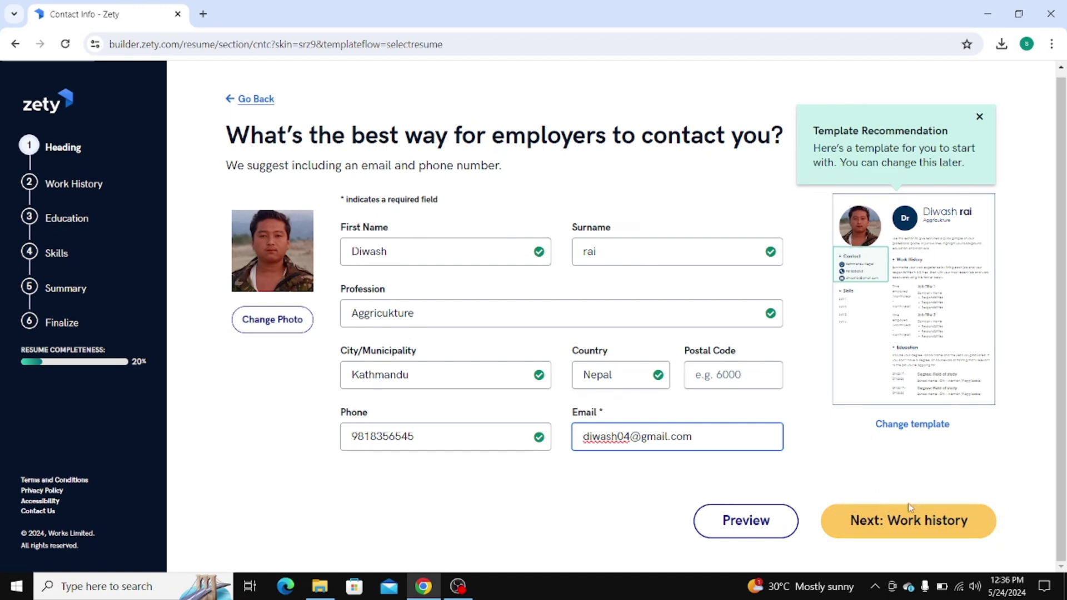
left_click(915, 520)
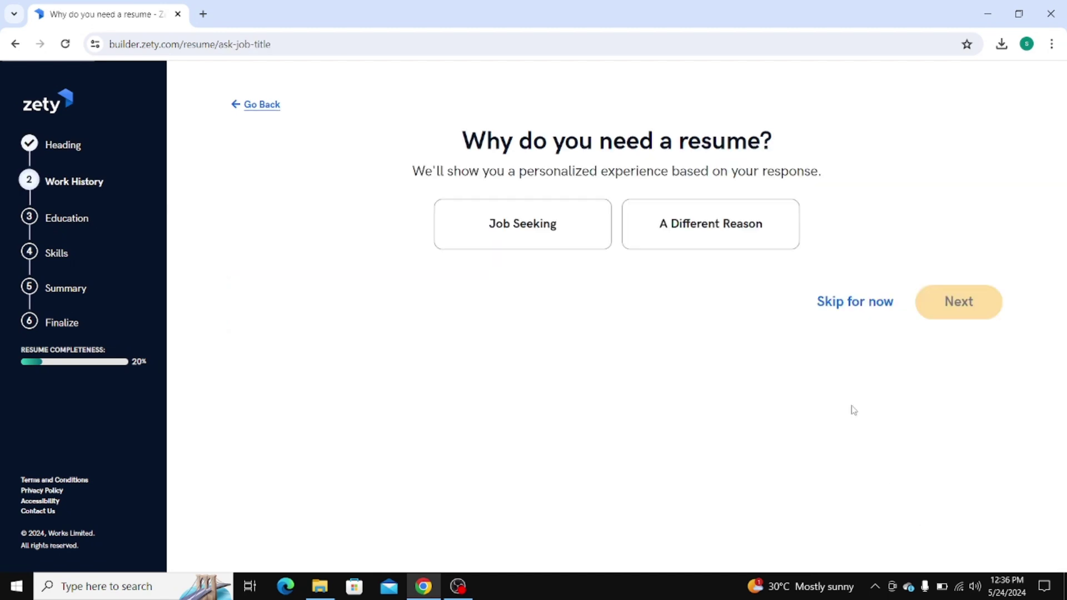
Select Job Seeking as the resume's purpose and move past the work history tips
left_click(513, 224)
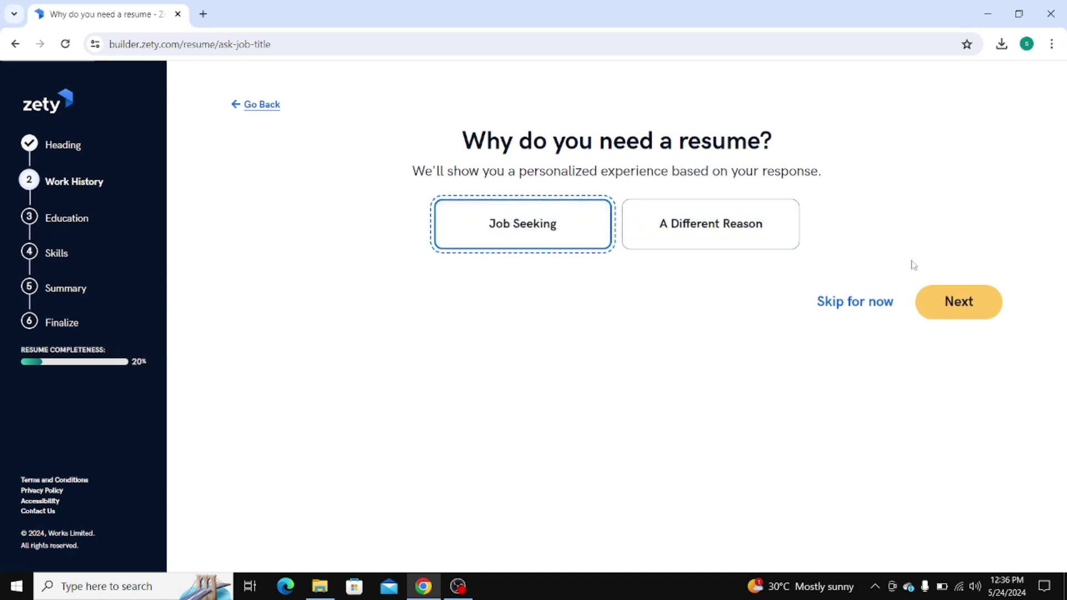
left_click(974, 302)
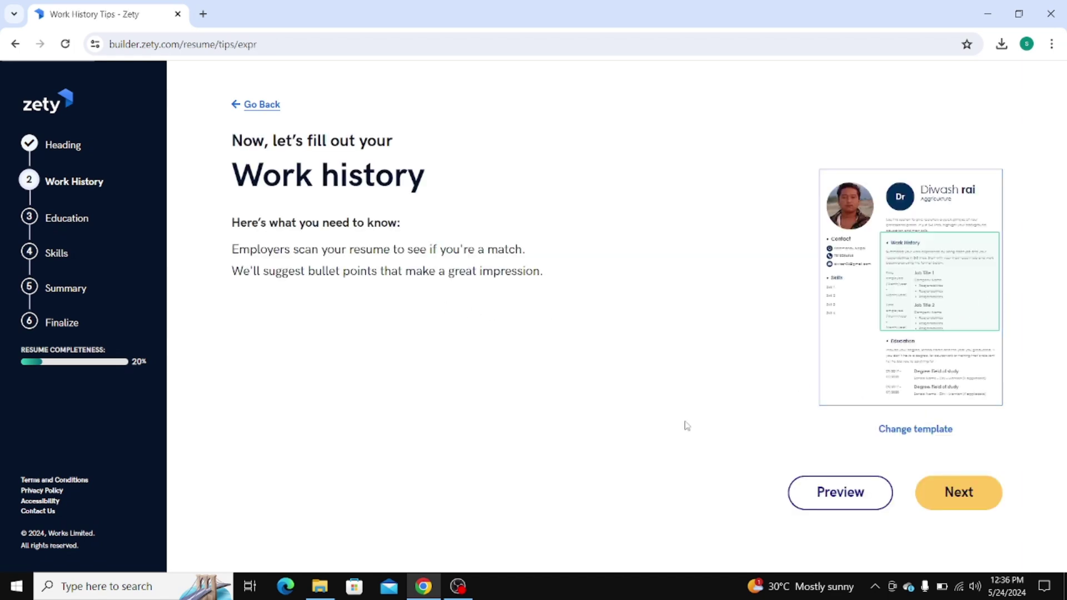
left_click(968, 491)
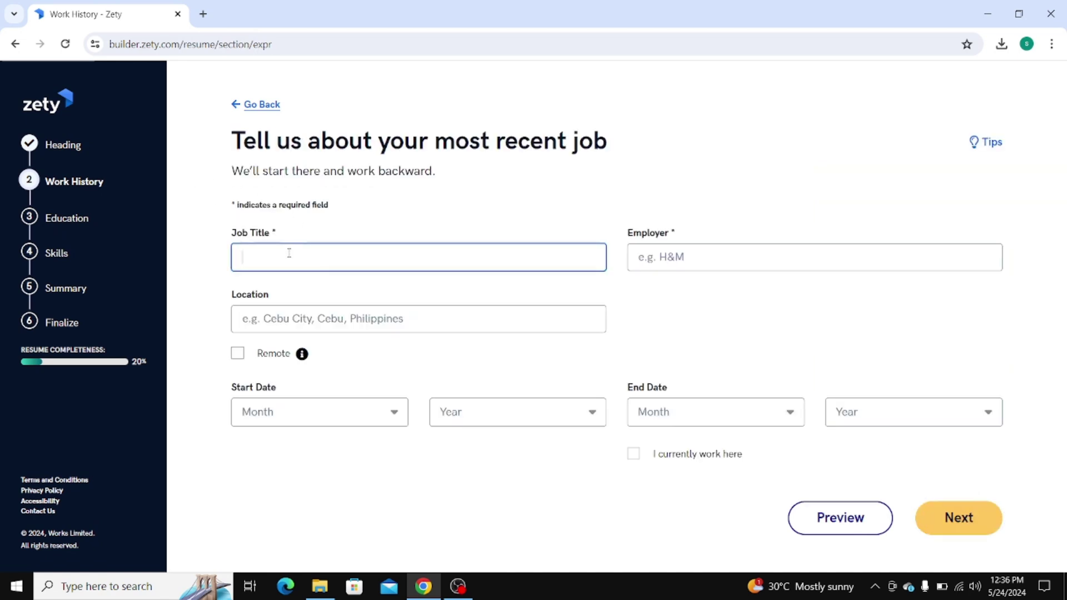
Set the job title to Scaffold Helper, leaving the current-job box unchecked
type("scaffold")
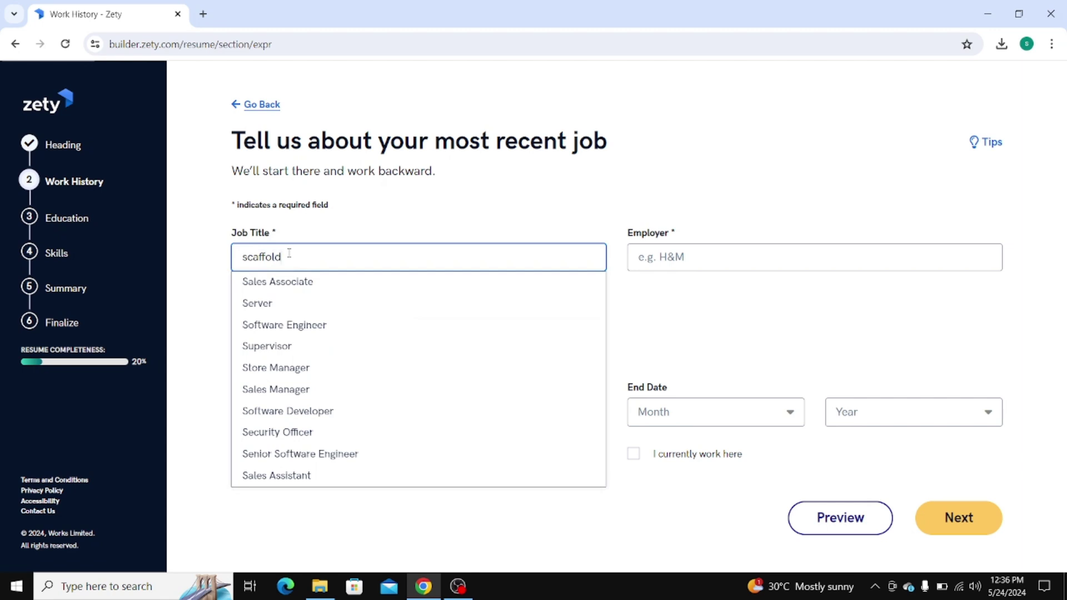
type("ing")
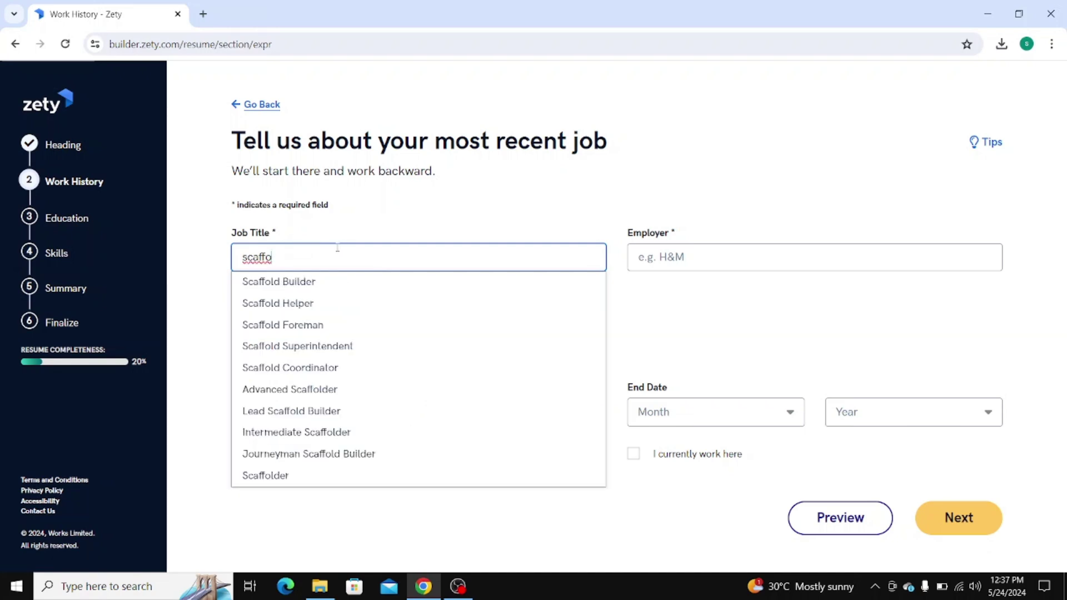
left_click(290, 303)
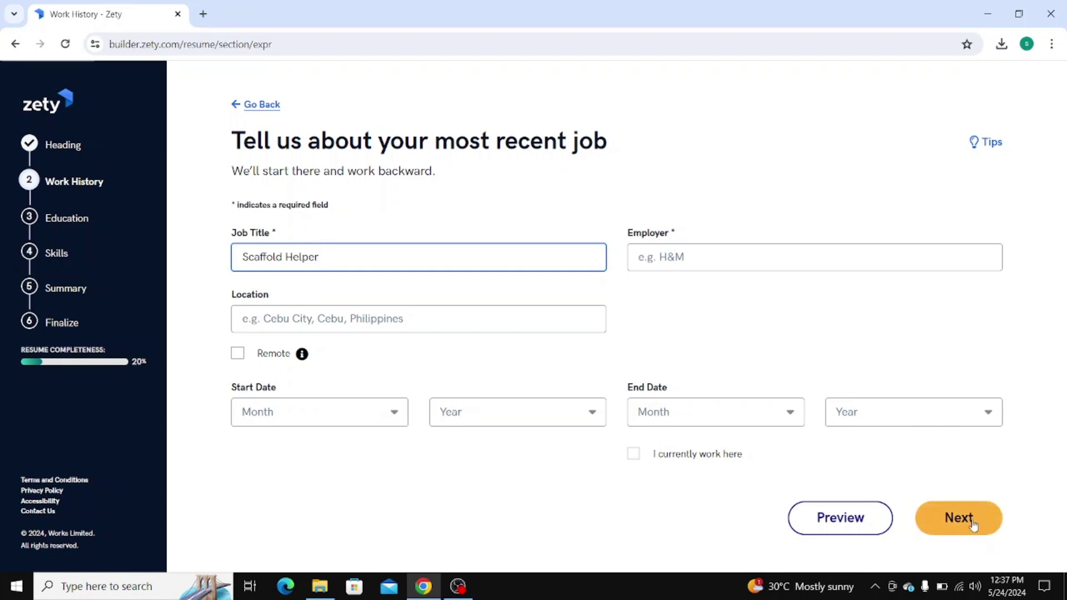
left_click(633, 454)
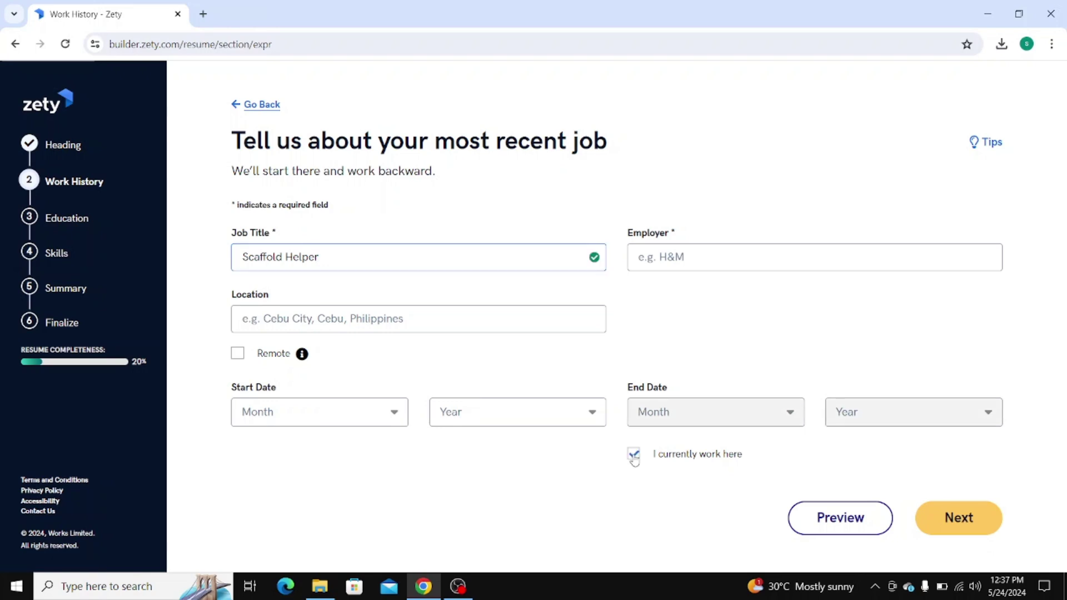
left_click(967, 517)
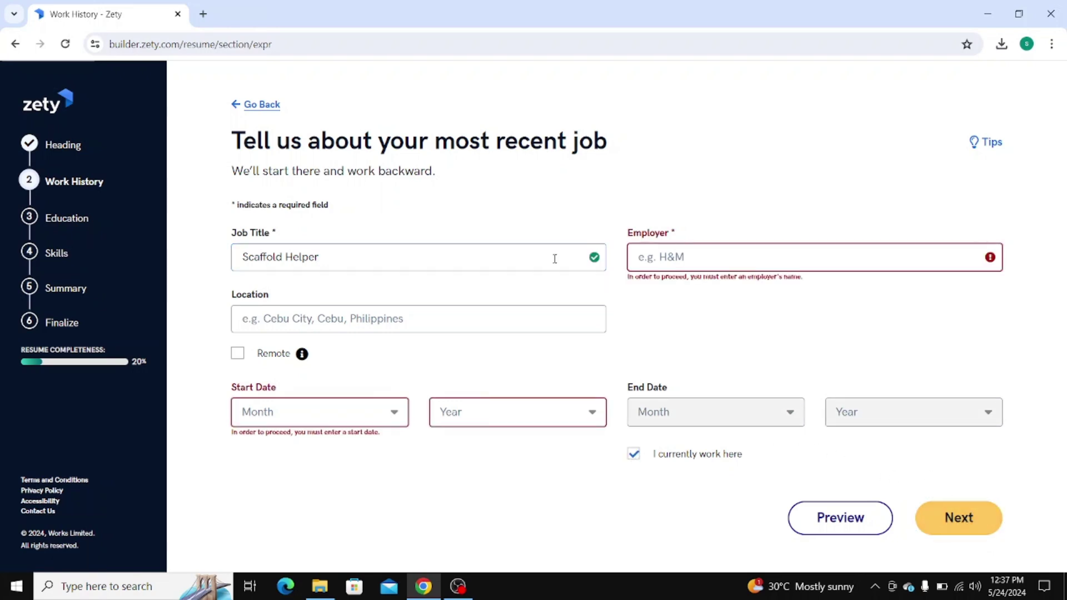
left_click(634, 454)
left_click(959, 519)
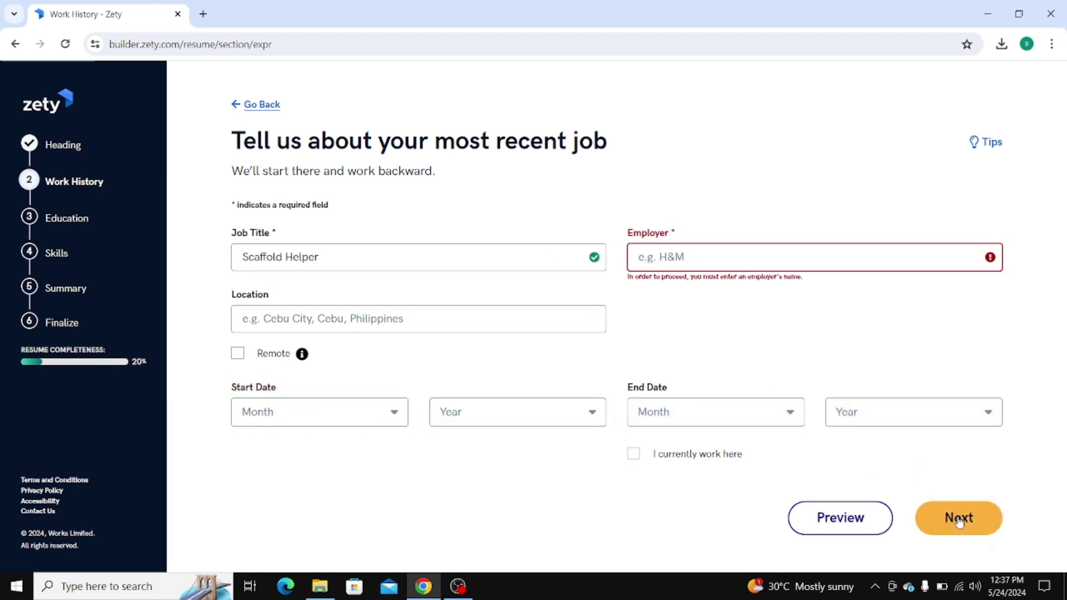
Enter the employer name and continue on to describing the job
left_click(689, 263)
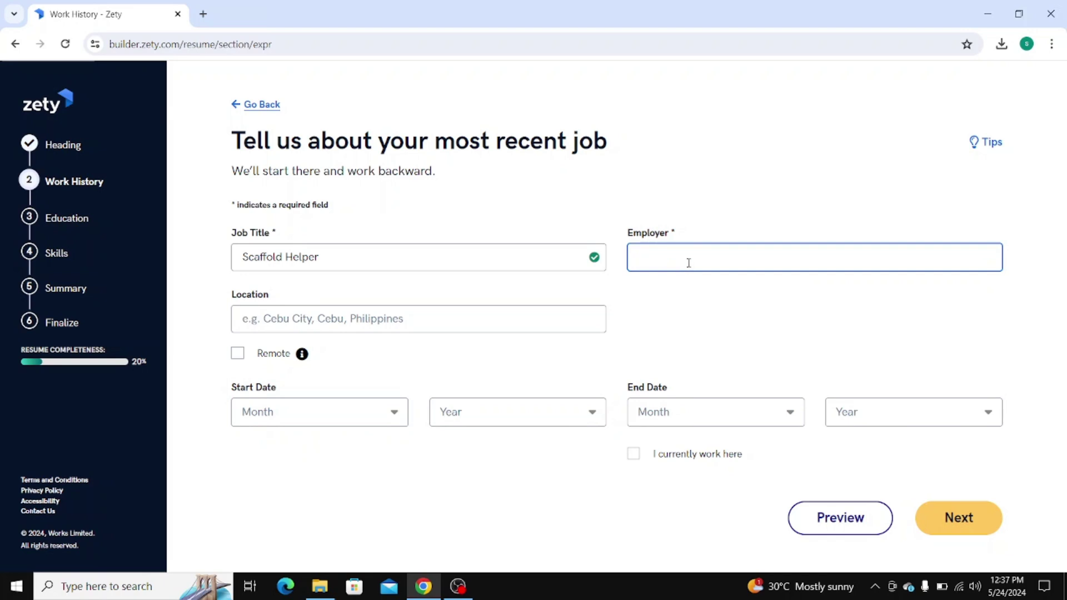
type("diwash")
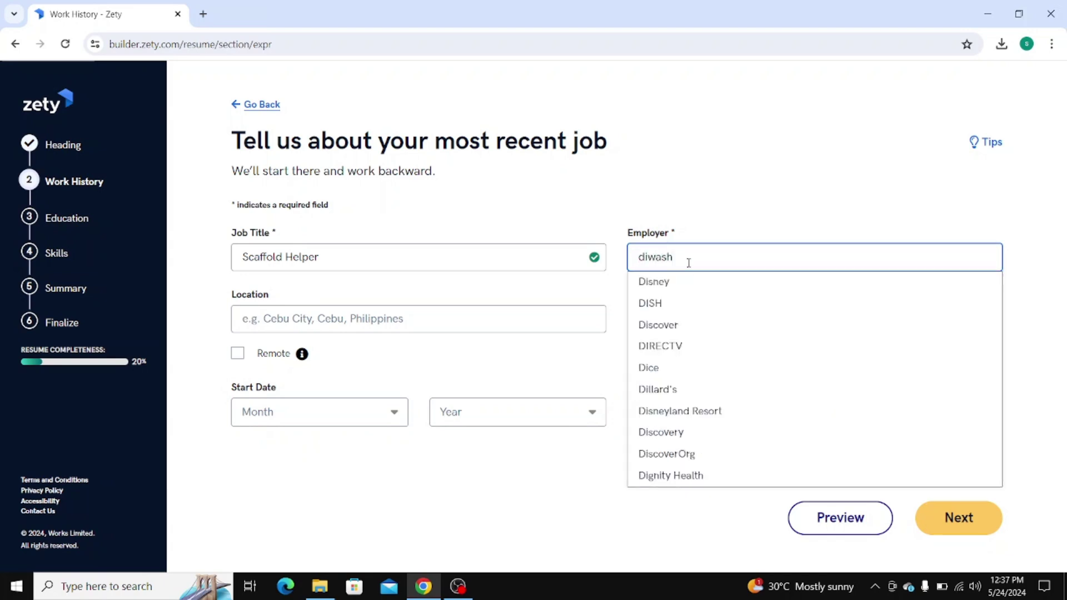
left_click(974, 519)
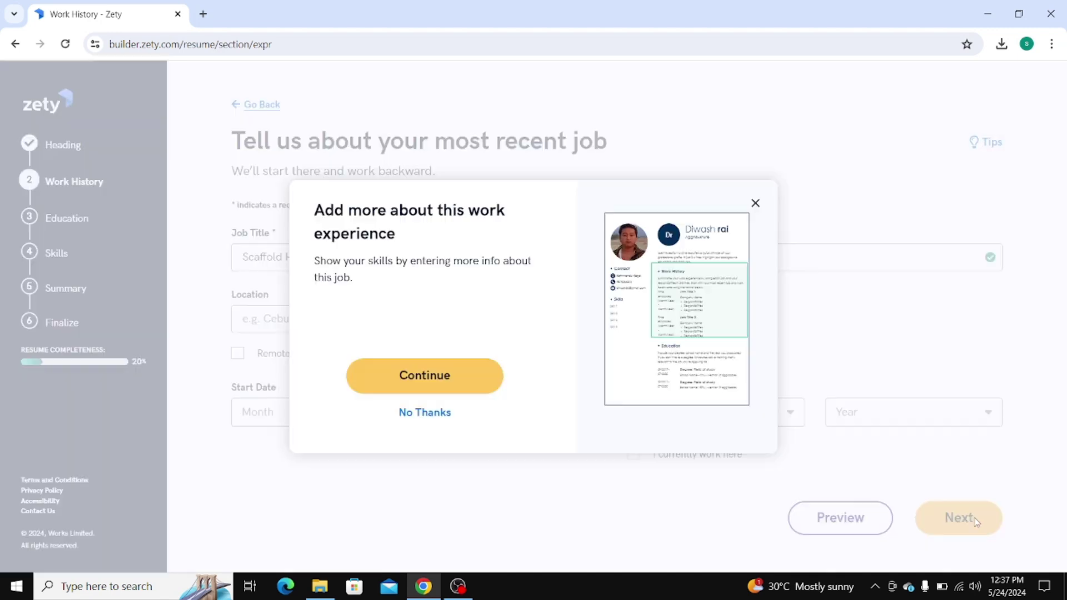
left_click(429, 376)
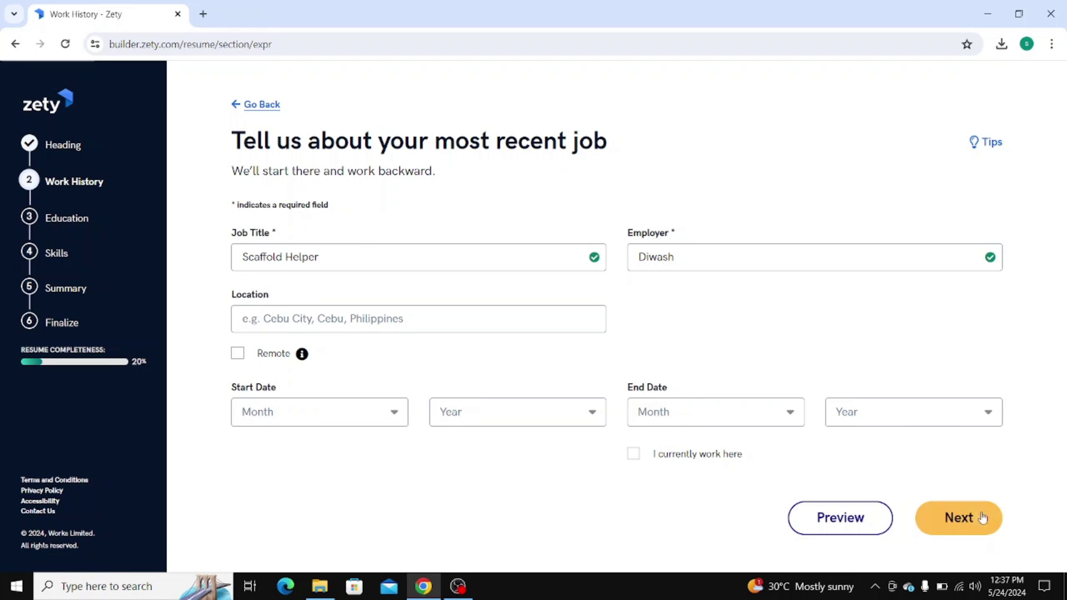
left_click(952, 518)
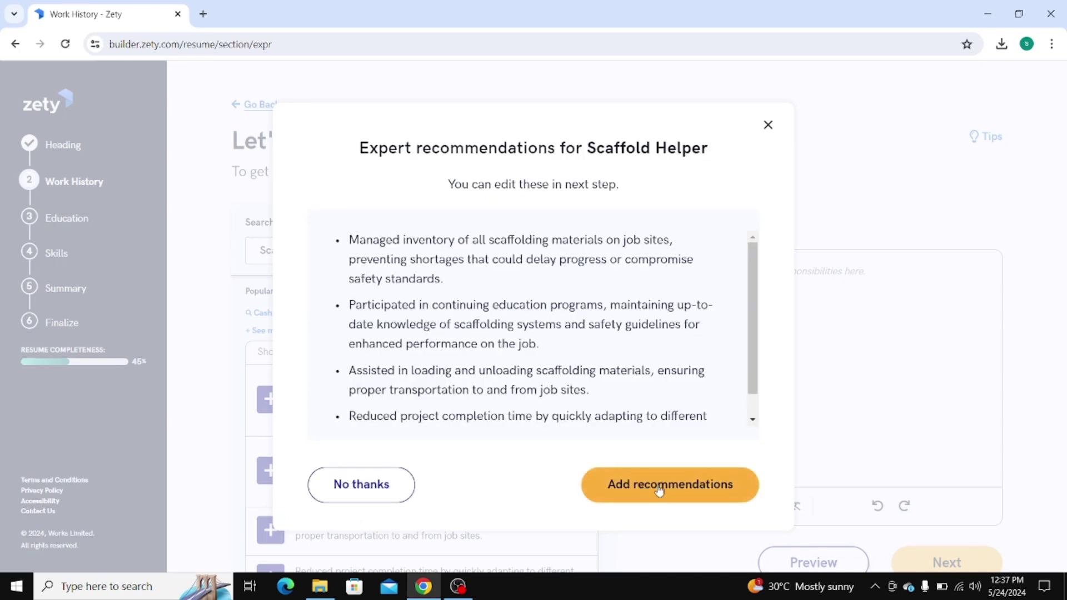
Add the four expert-recommended duty bullets to the Scaffold Helper description
left_click(659, 487)
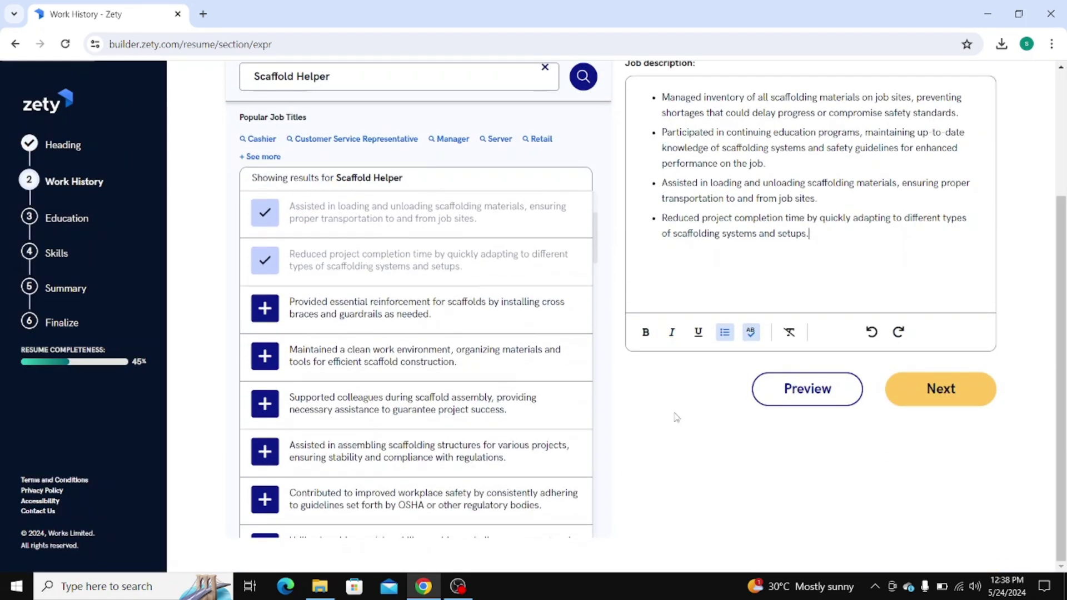
scroll(523, 439, "down", 3)
scroll(522, 436, "down", 5)
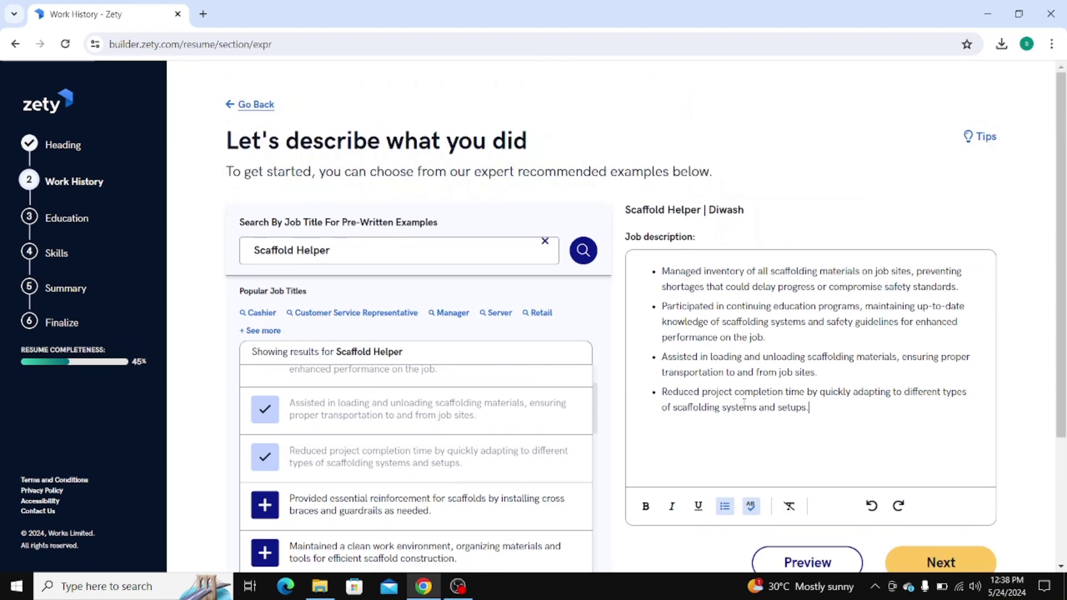
scroll(767, 409, "down", 3)
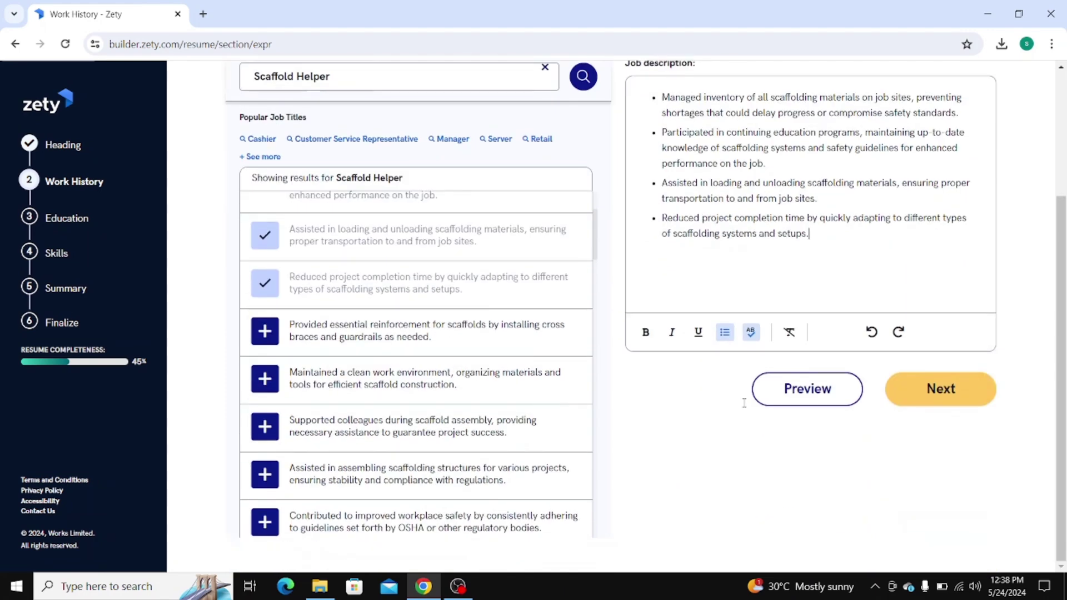
left_click(944, 392)
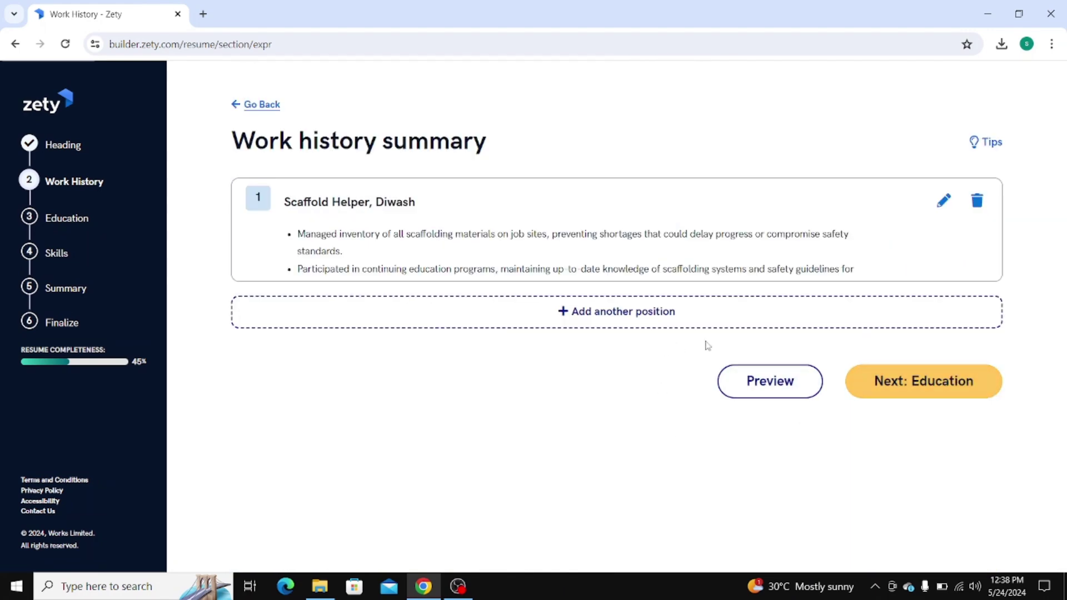
Decline adding another work experience and continue to the Education section
left_click(925, 384)
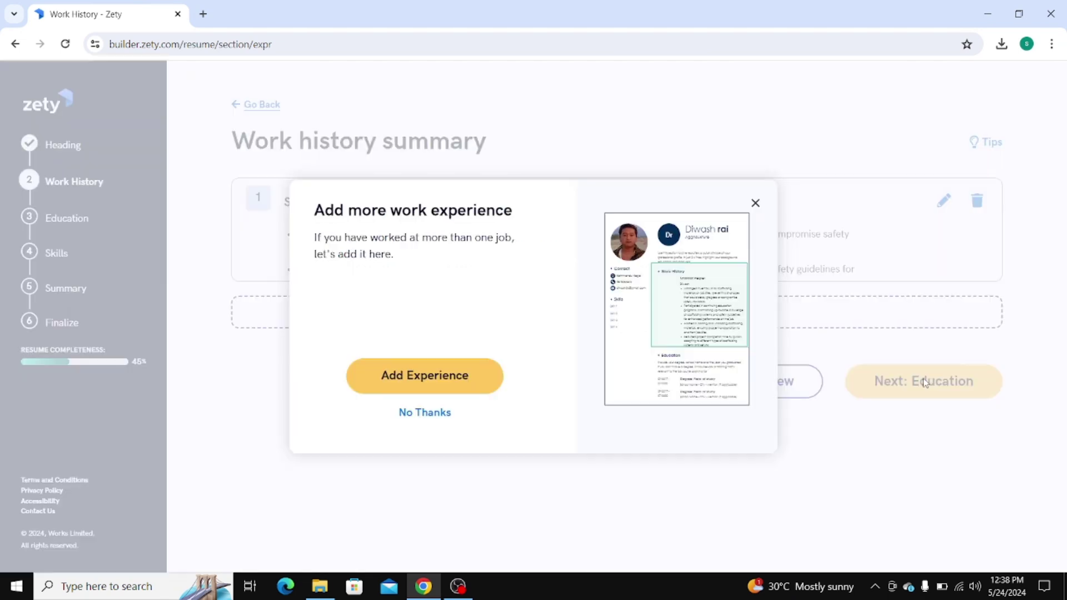
left_click(435, 377)
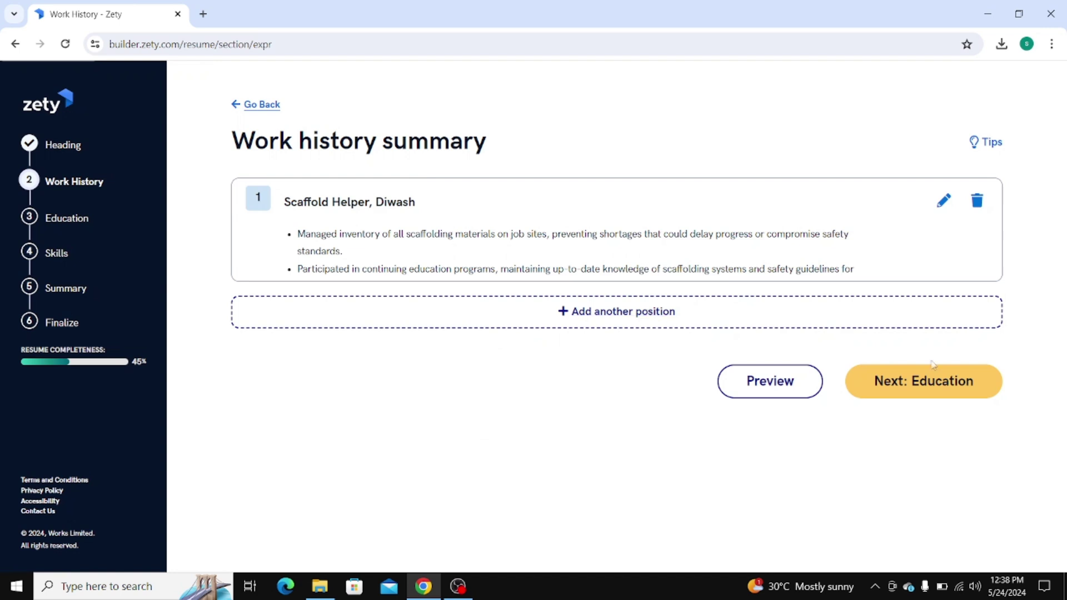
left_click(952, 381)
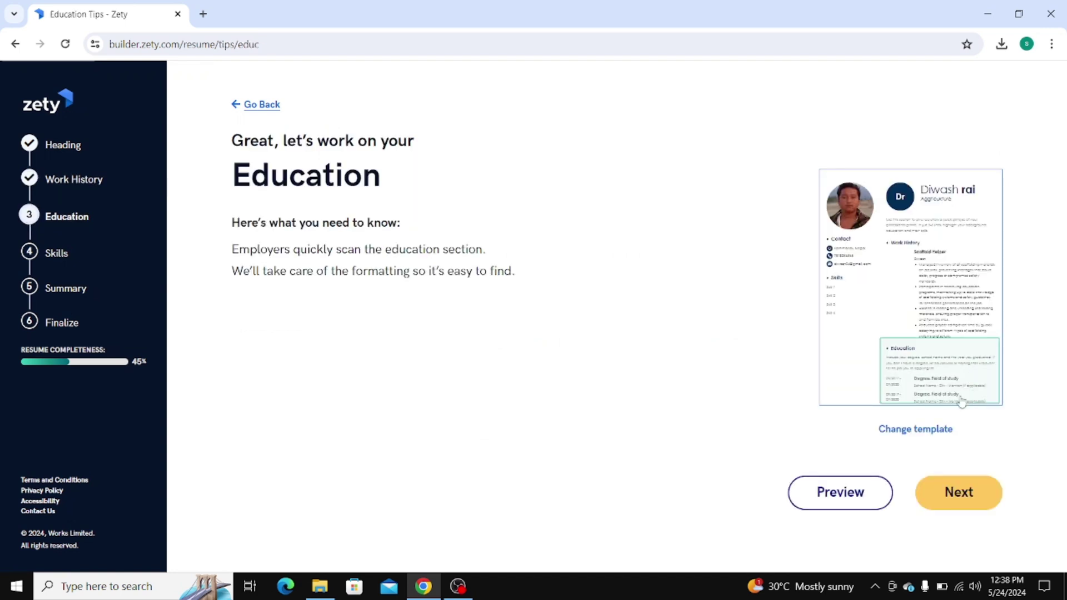
Add a high-school diploma entry for Champawati High School, located in Letang
left_click(947, 492)
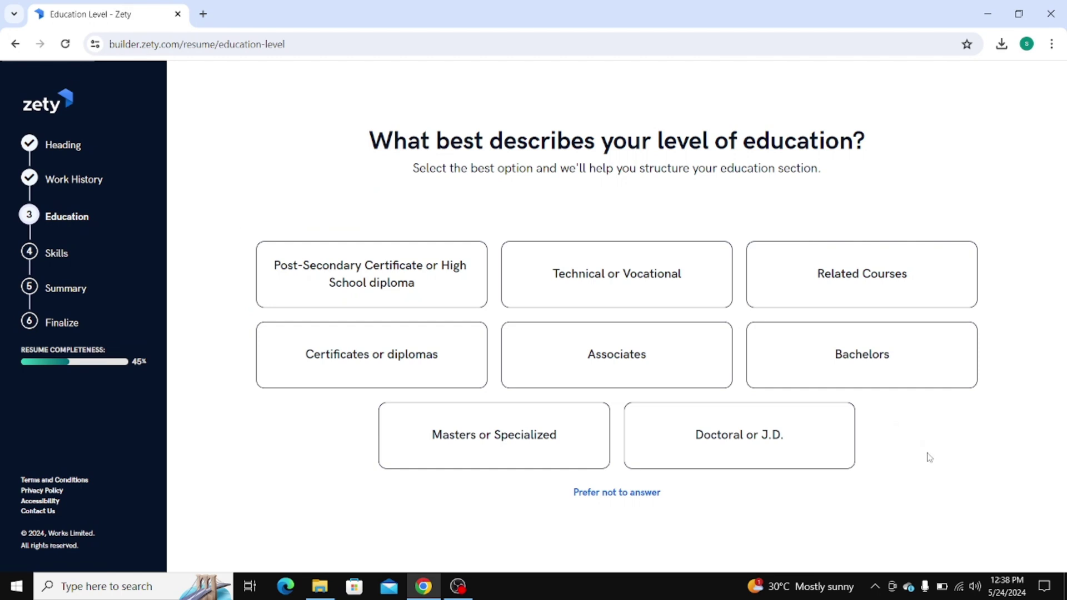
left_click(363, 302)
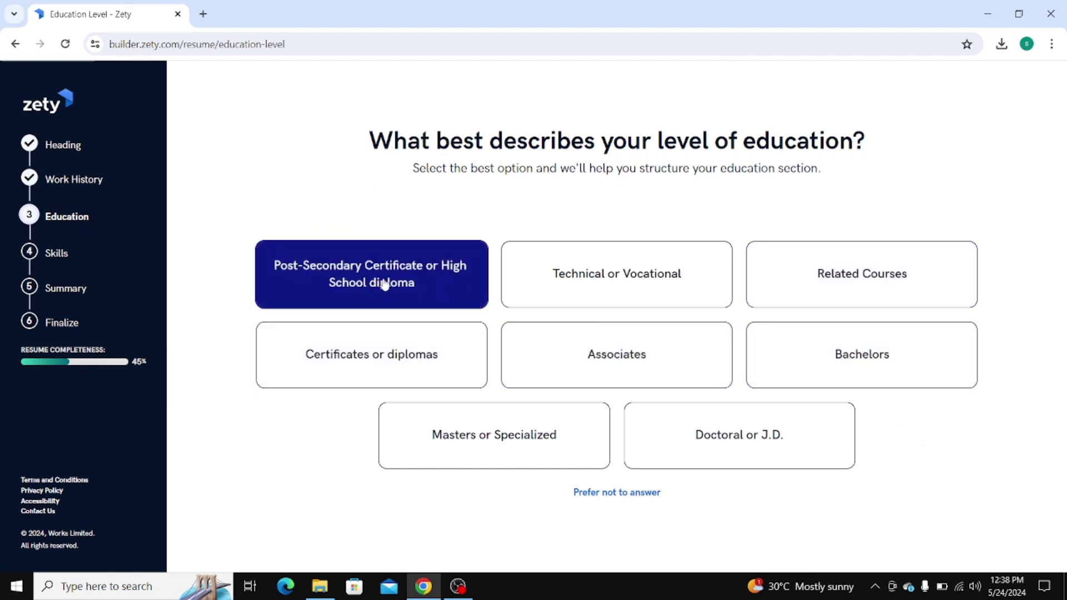
left_click(389, 278)
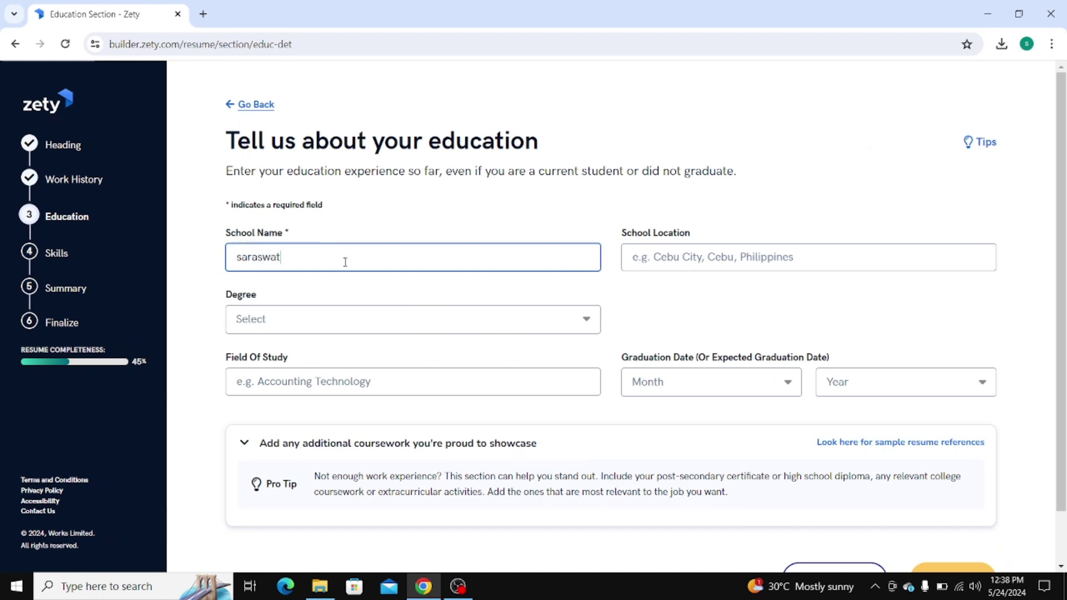
key("ctrl+a")
key("BackSpace")
type("hi")
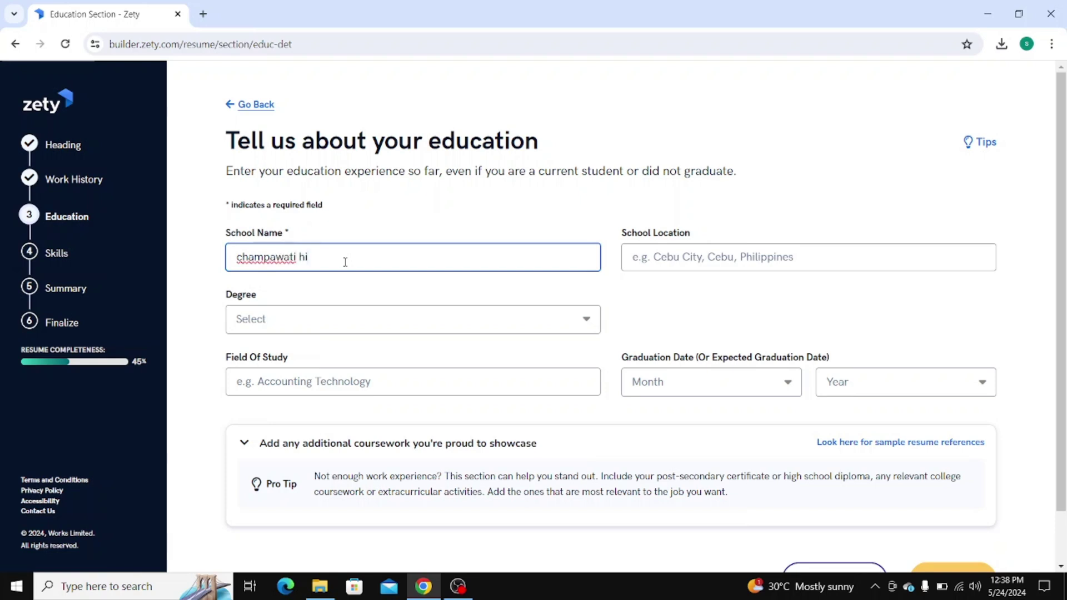
type("gh school")
left_click(730, 258)
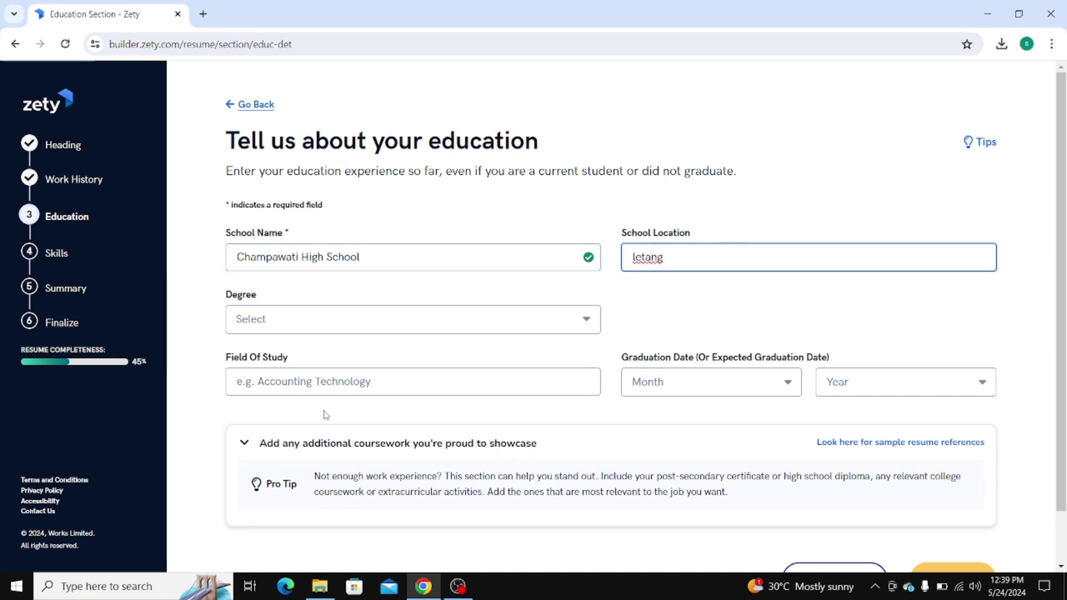
scroll(684, 432, "down", 2)
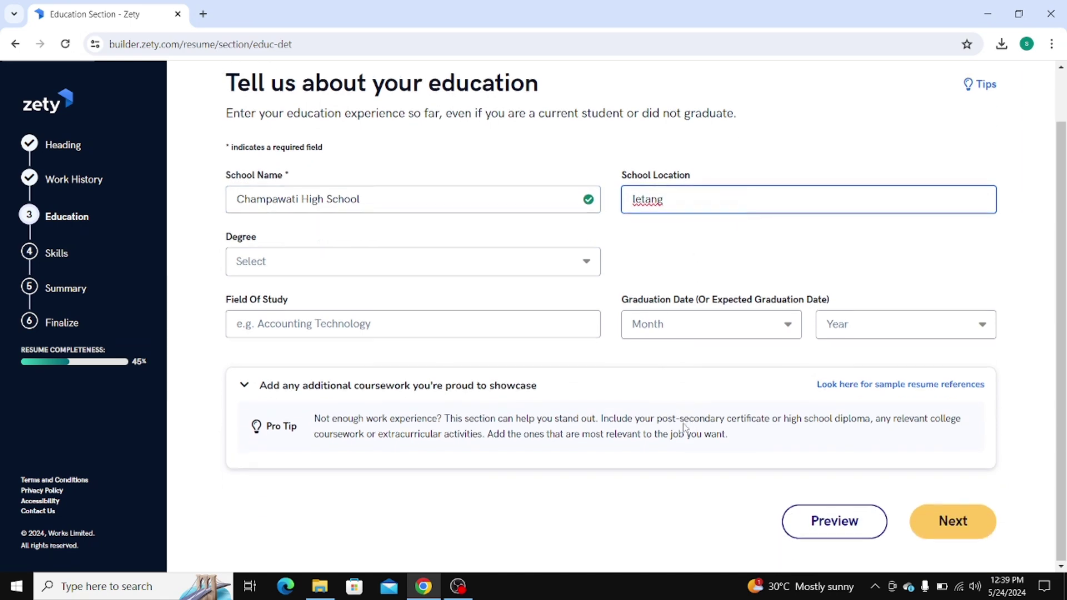
left_click(951, 525)
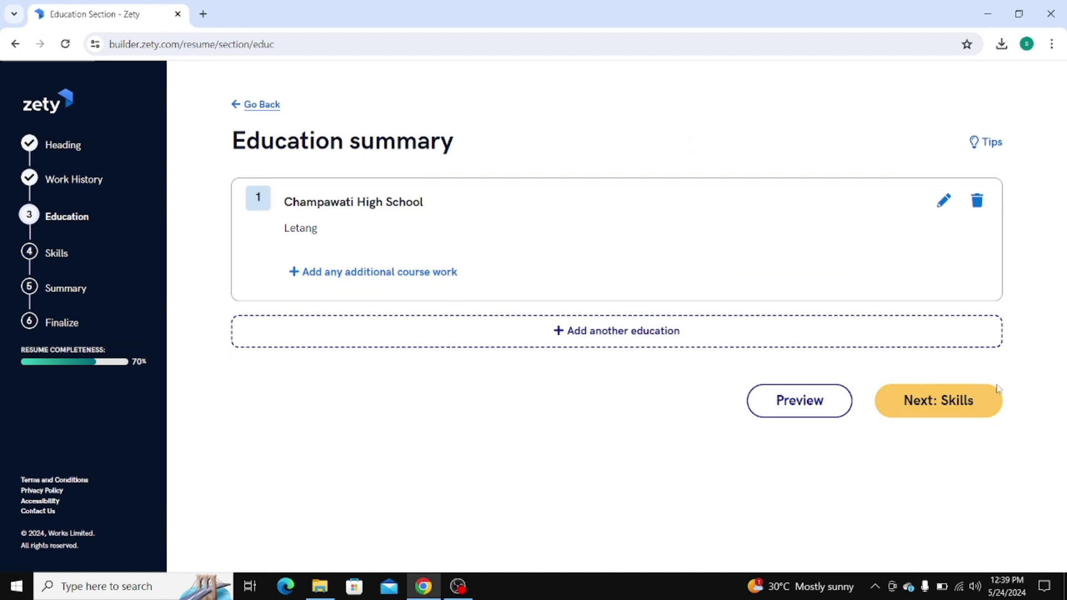
Add Load Calculation, Tool Maintenance, OSHA Compliance and Equipment Inspection as skills
left_click(965, 400)
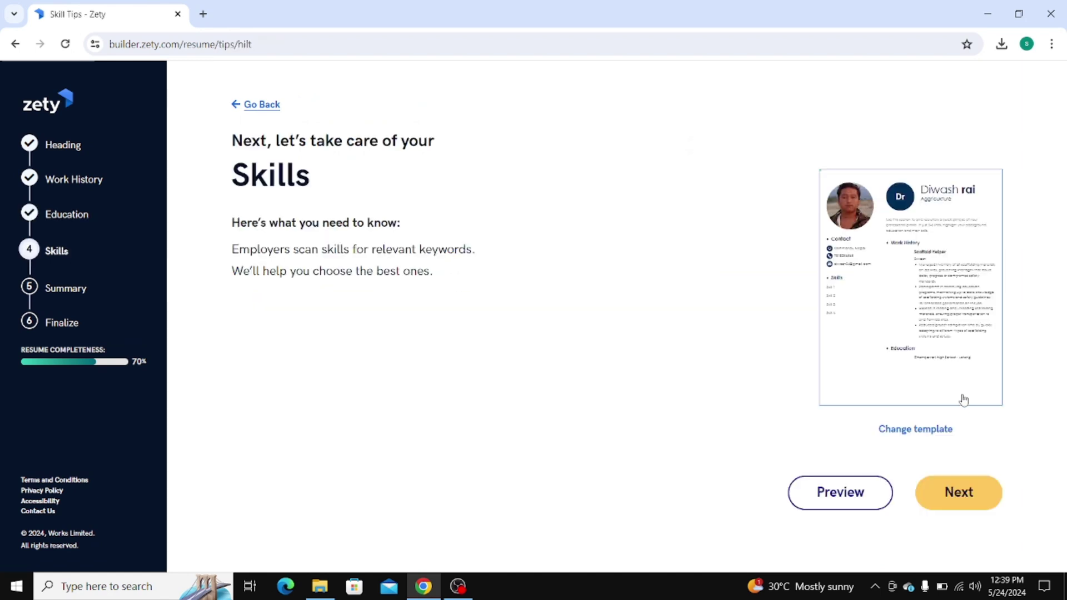
left_click(956, 493)
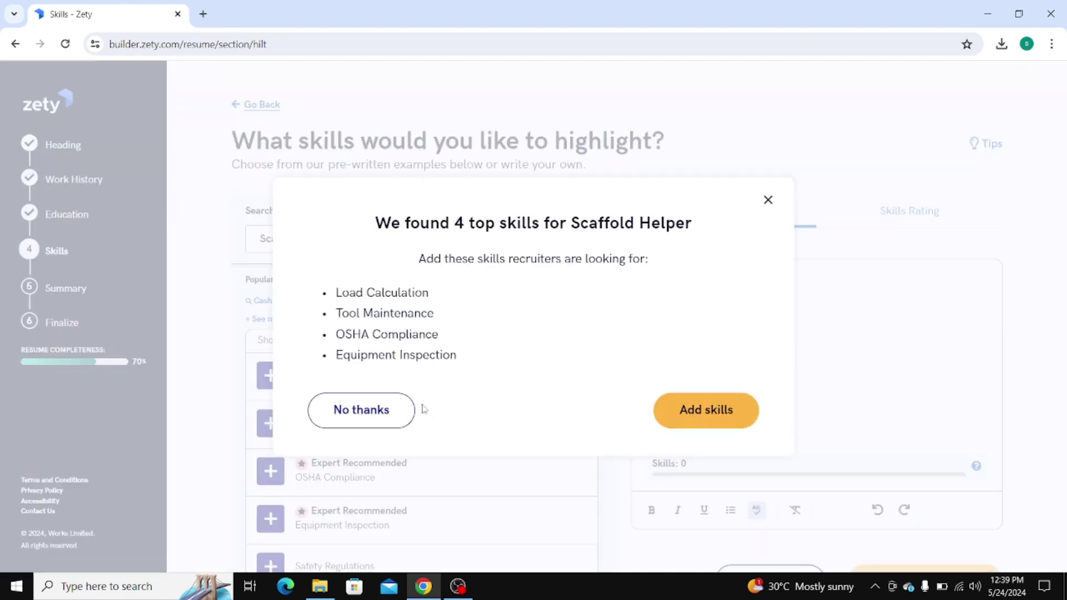
left_click(693, 414)
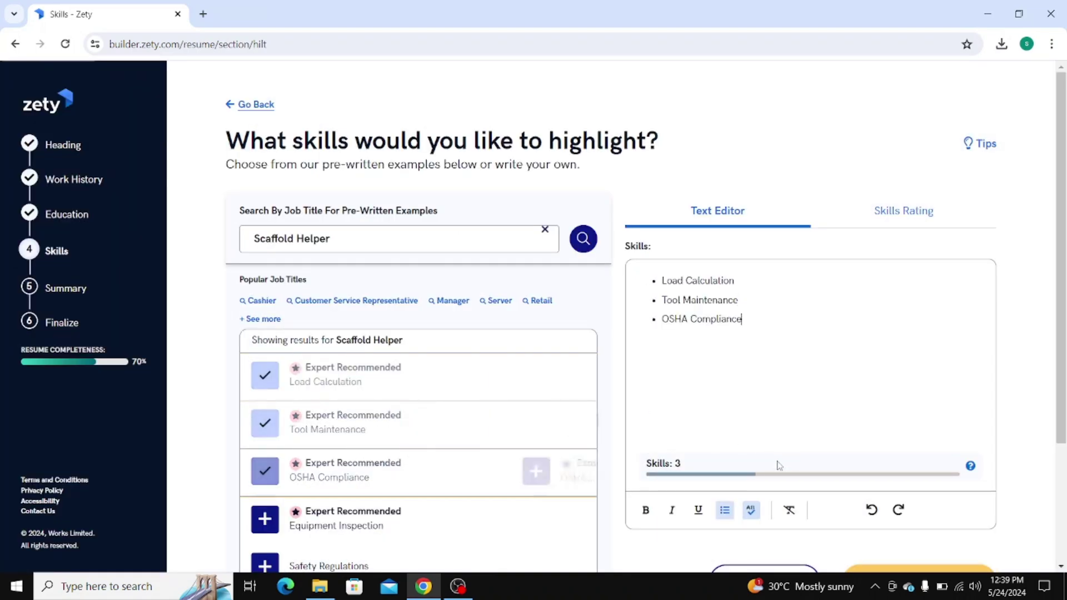
scroll(777, 466, "down", 3)
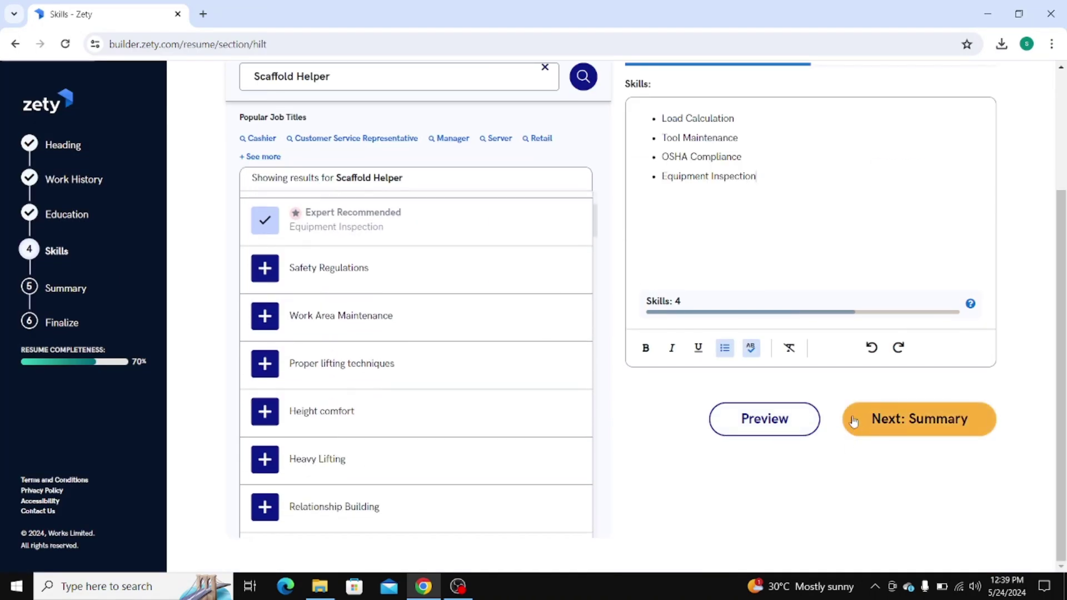
Skip the summary and extra sections to reach the Review your resume page
left_click(915, 423)
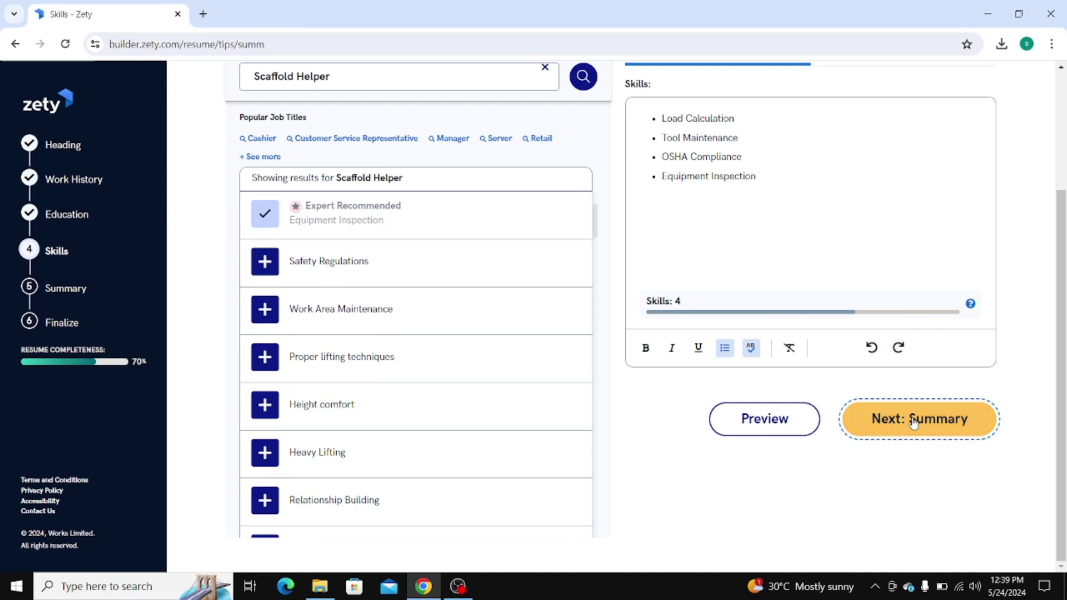
left_click(952, 492)
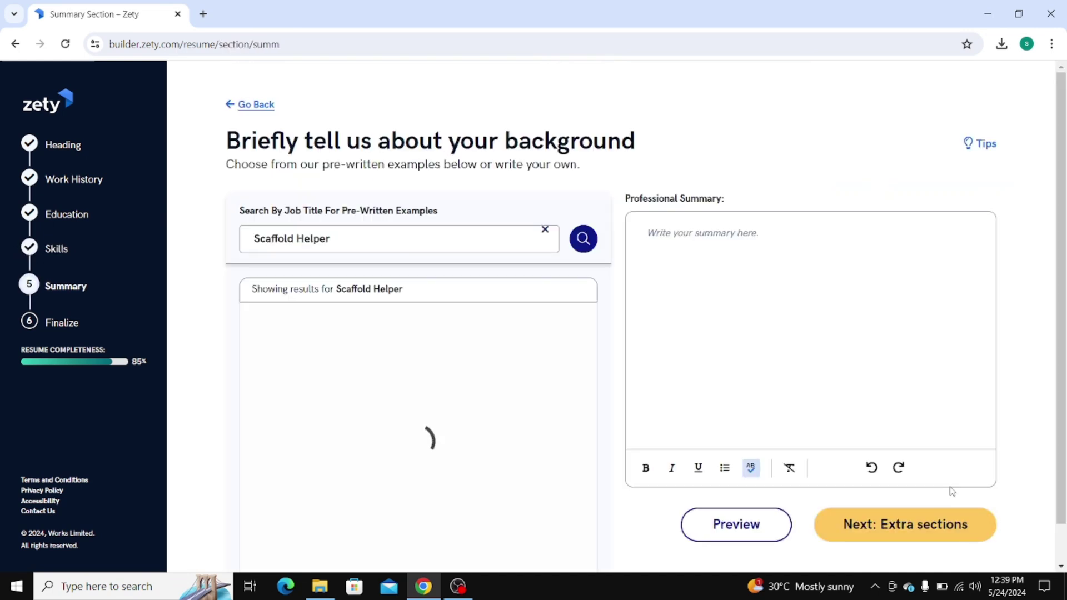
left_click(955, 527)
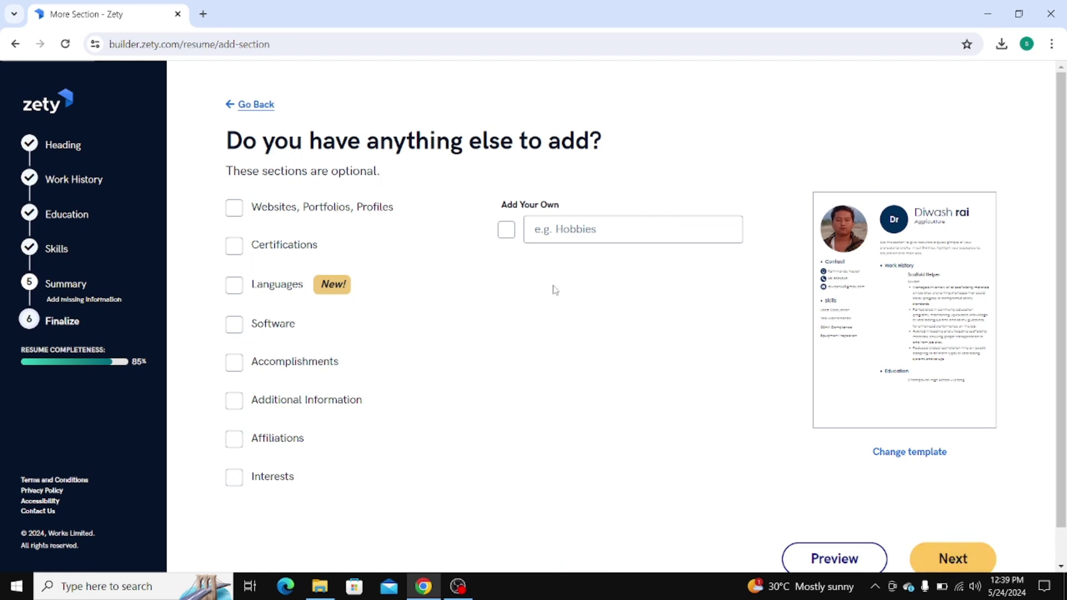
scroll(389, 277, "down", 1)
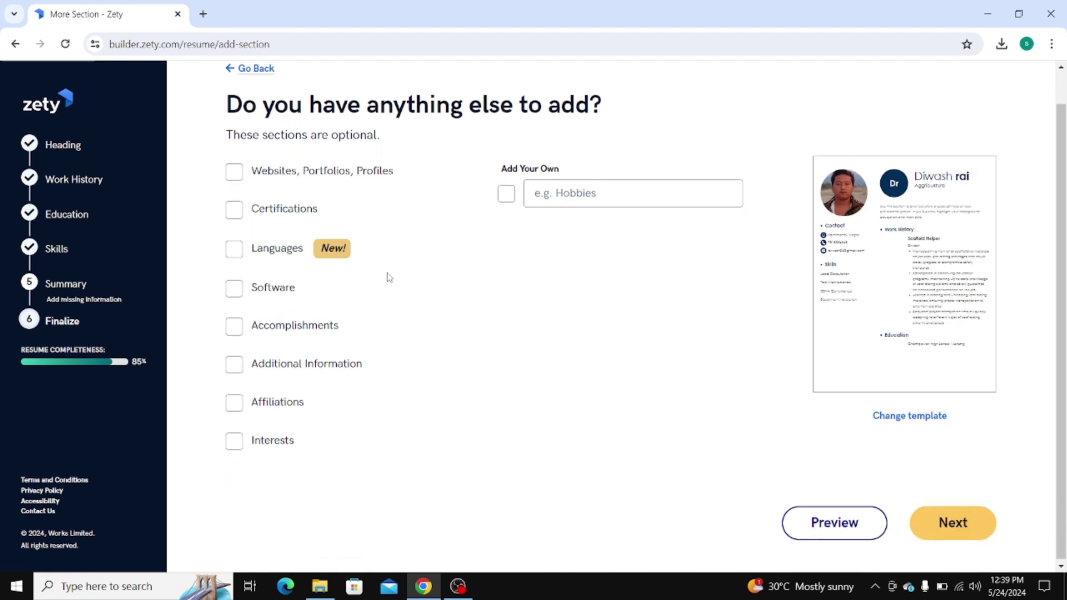
left_click(962, 531)
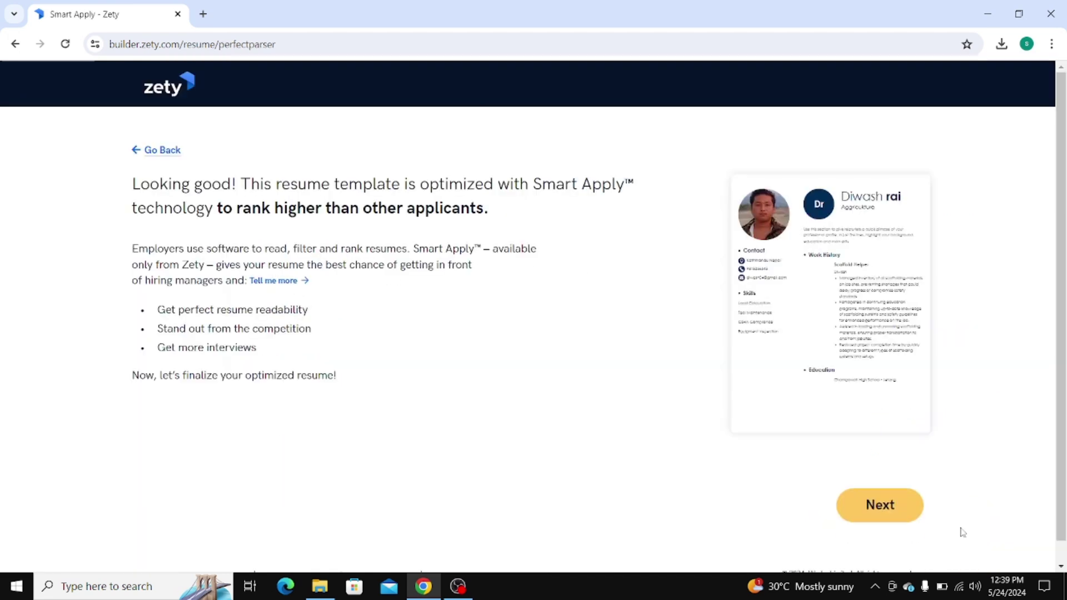
left_click(897, 509)
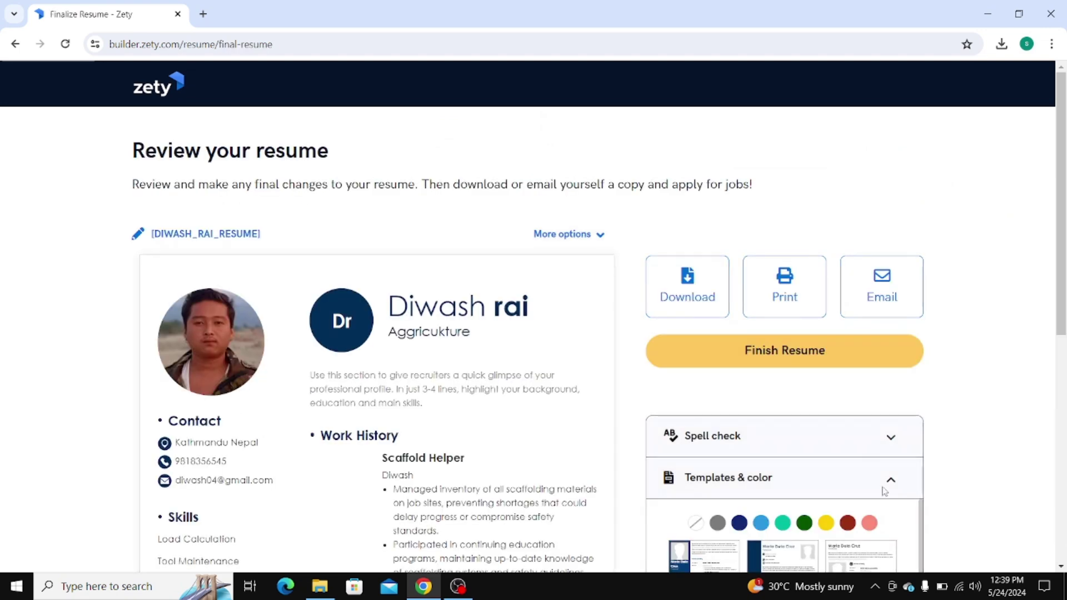
Try a few layouts, then apply the first dark-blue left-sidebar template
scroll(767, 411, "down", 2)
scroll(767, 411, "down", 3)
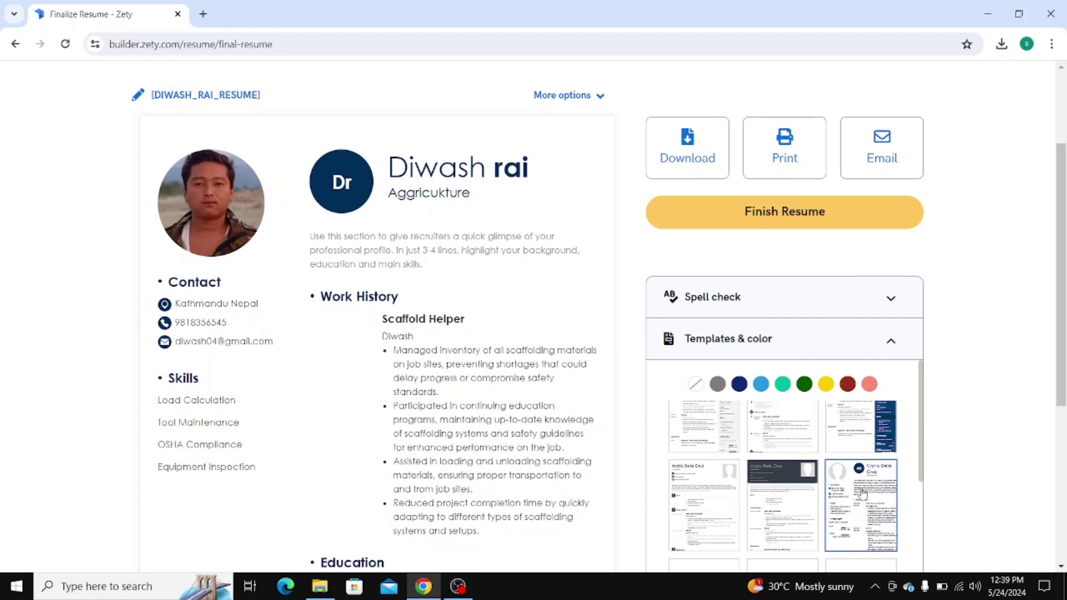
scroll(824, 472, "down", 3)
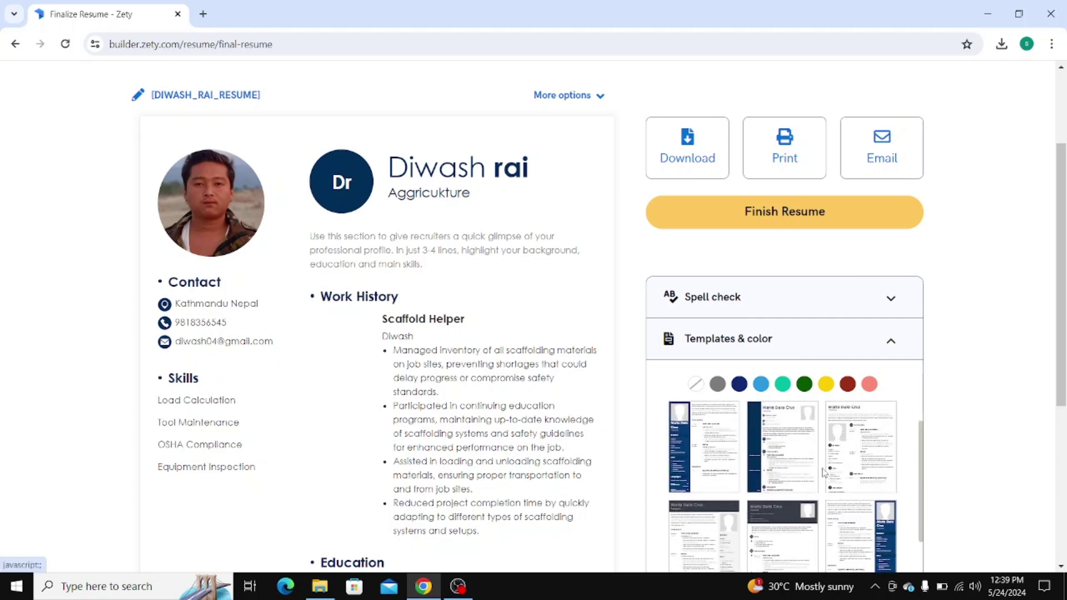
left_click(824, 472)
scroll(824, 473, "down", 1)
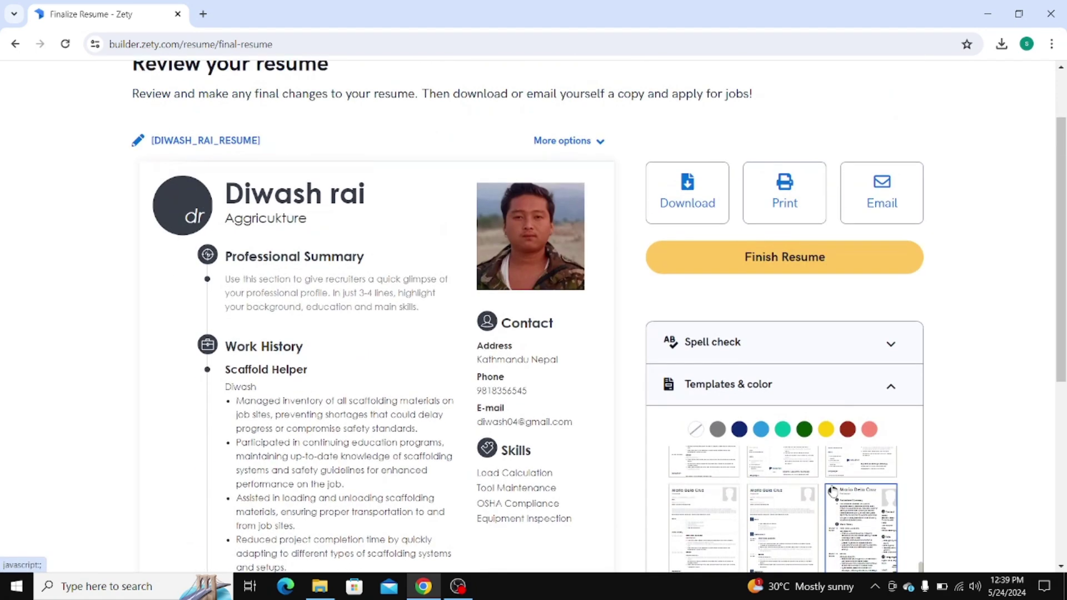
left_click(679, 482)
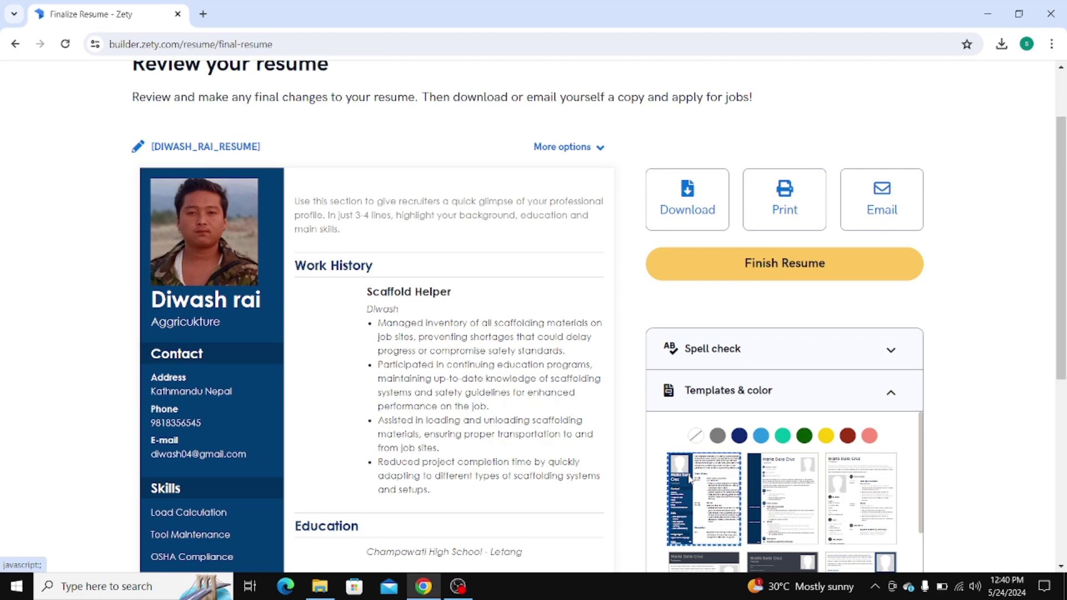
scroll(828, 489, "down", 1)
left_click(831, 489)
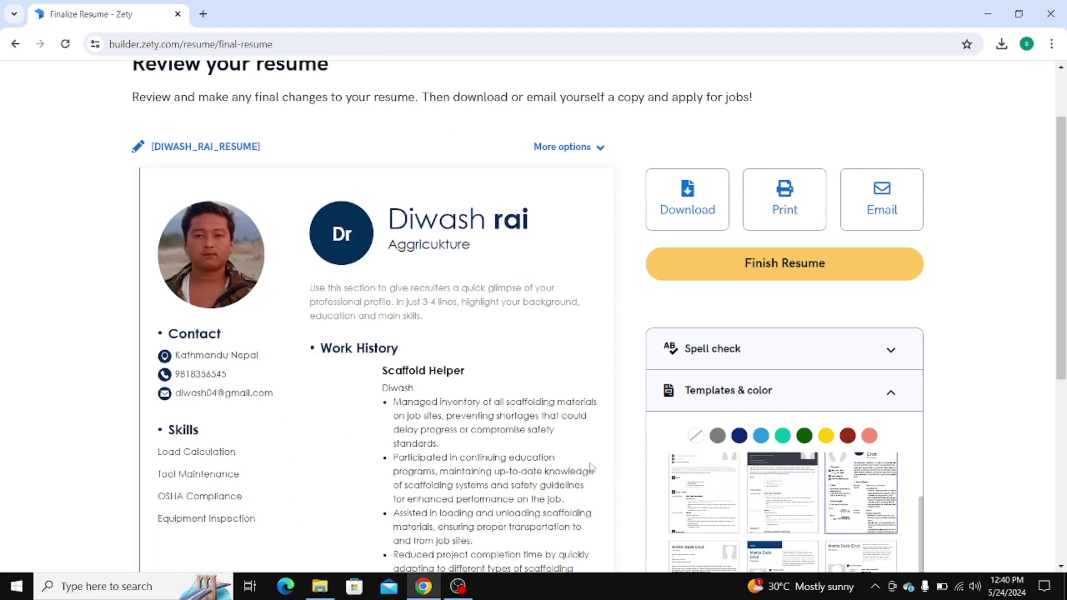
Scroll through the restyled resume to check the Scaffold Helper job, Champawati High School education and skills
scroll(712, 485, "up", 1)
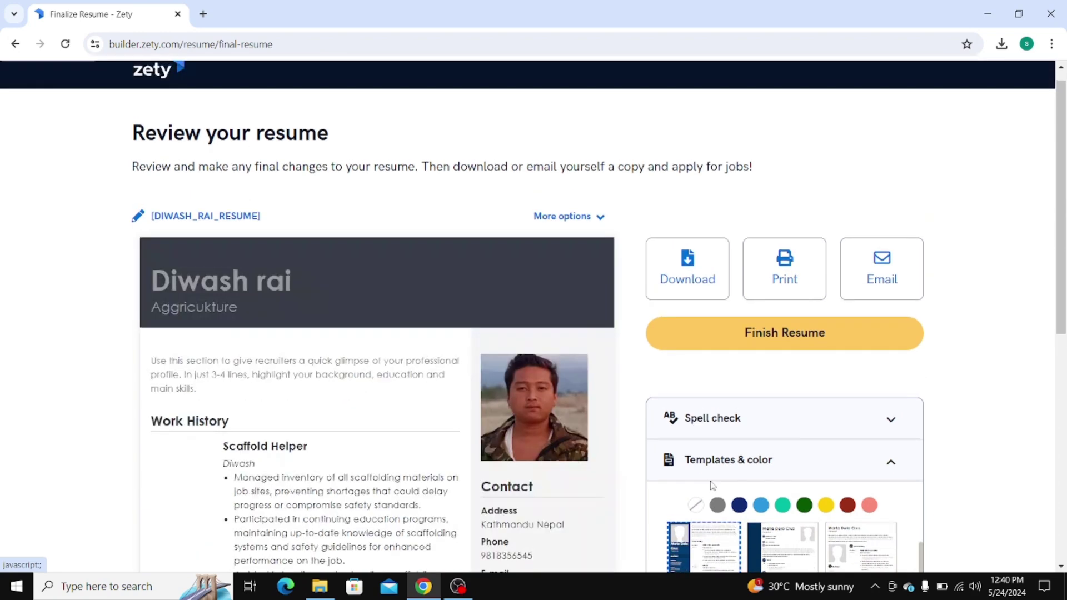
scroll(712, 485, "down", 1)
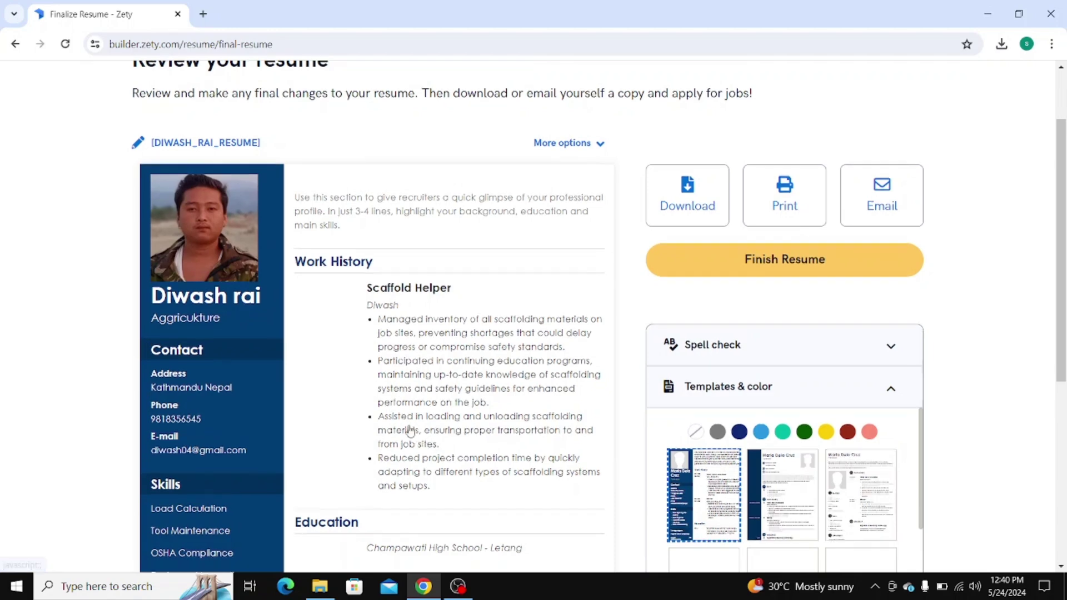
scroll(410, 424, "down", 3)
scroll(410, 423, "up", 2)
scroll(410, 424, "up", 1)
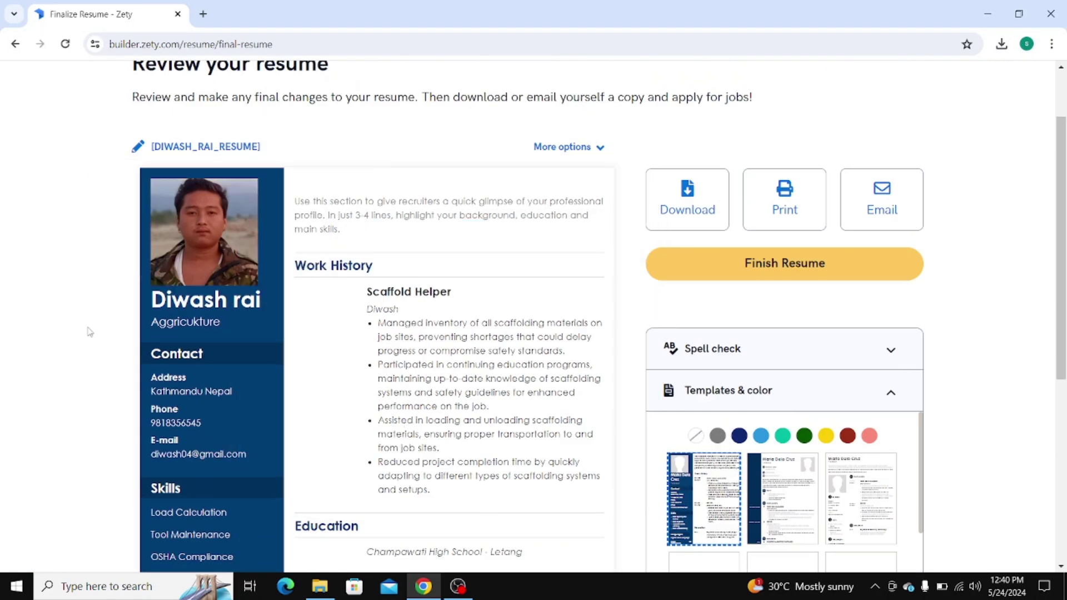
scroll(89, 332, "down", 1)
scroll(89, 332, "down", 1)
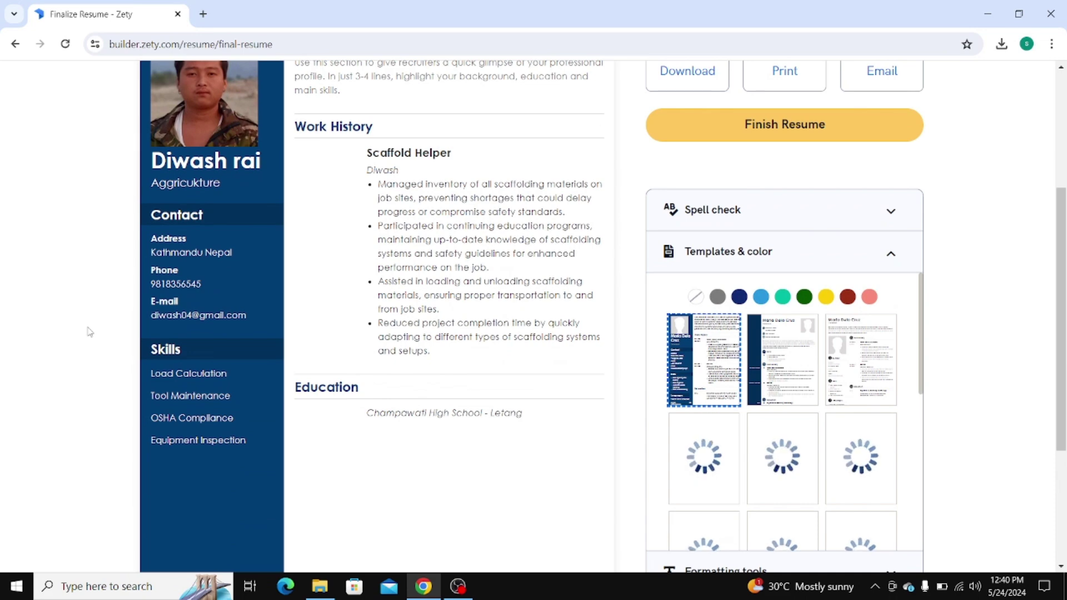
scroll(89, 332, "up", 1)
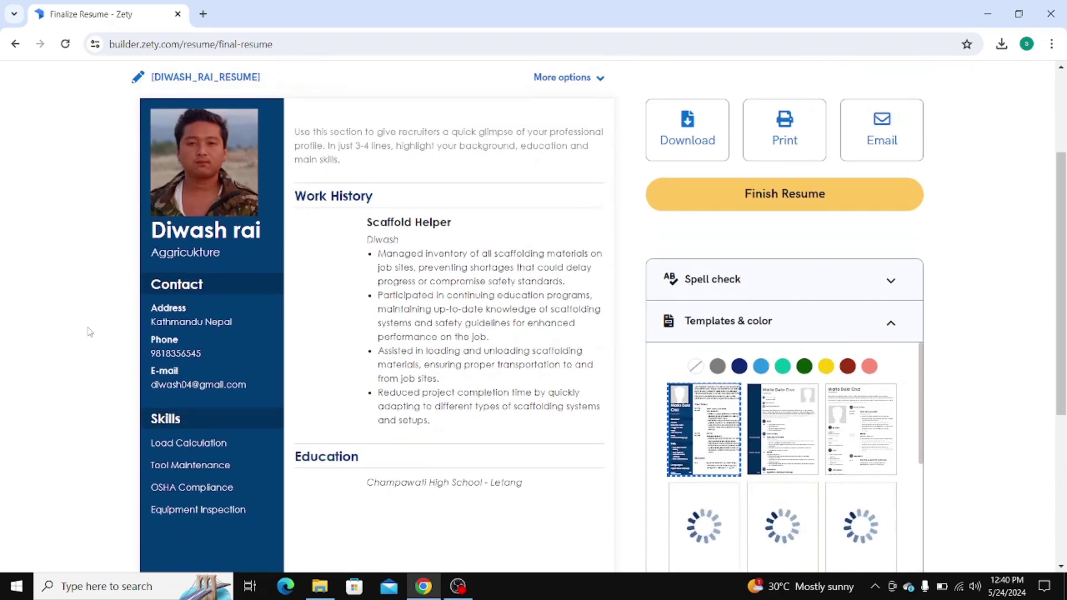
scroll(89, 332, "down", 1)
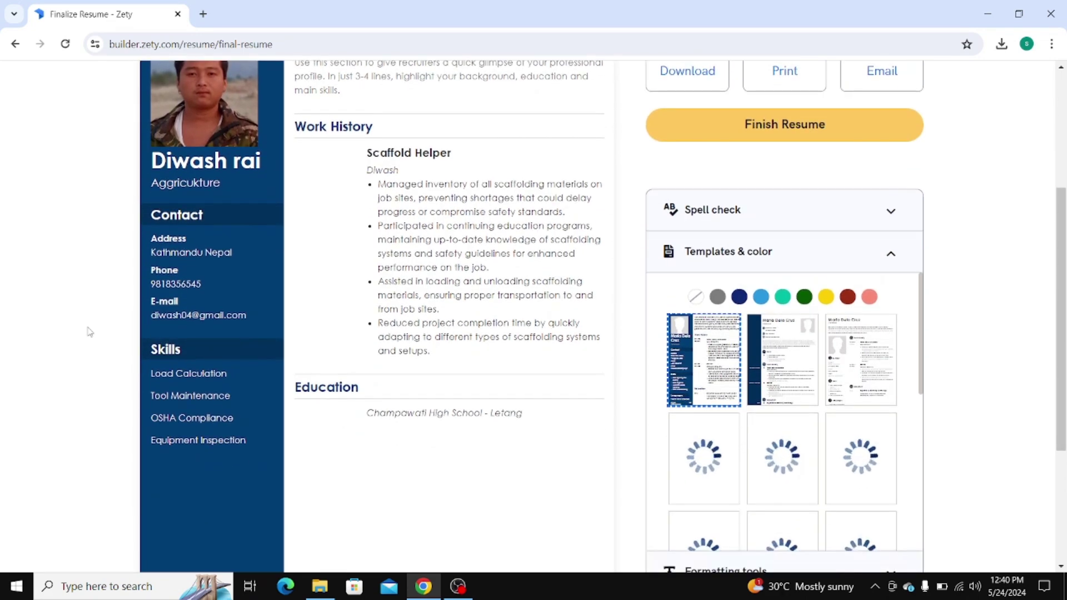